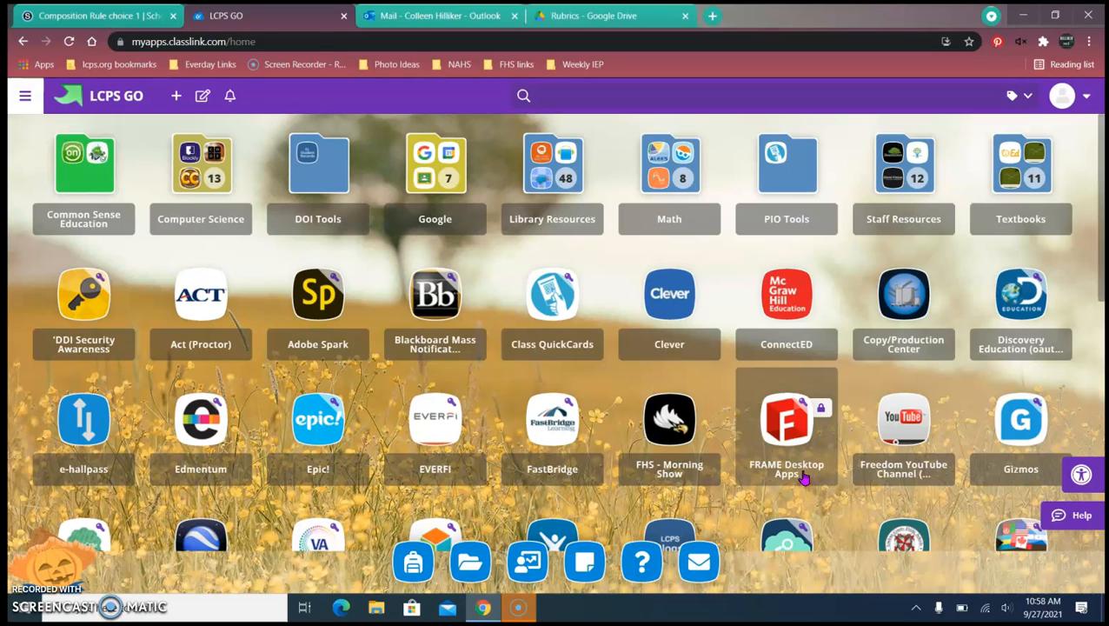
- Launch the FRAME Desktop Apps tile from the LCPS GO dashboard
{"action": "left_click", "coordinate": [805, 477]}
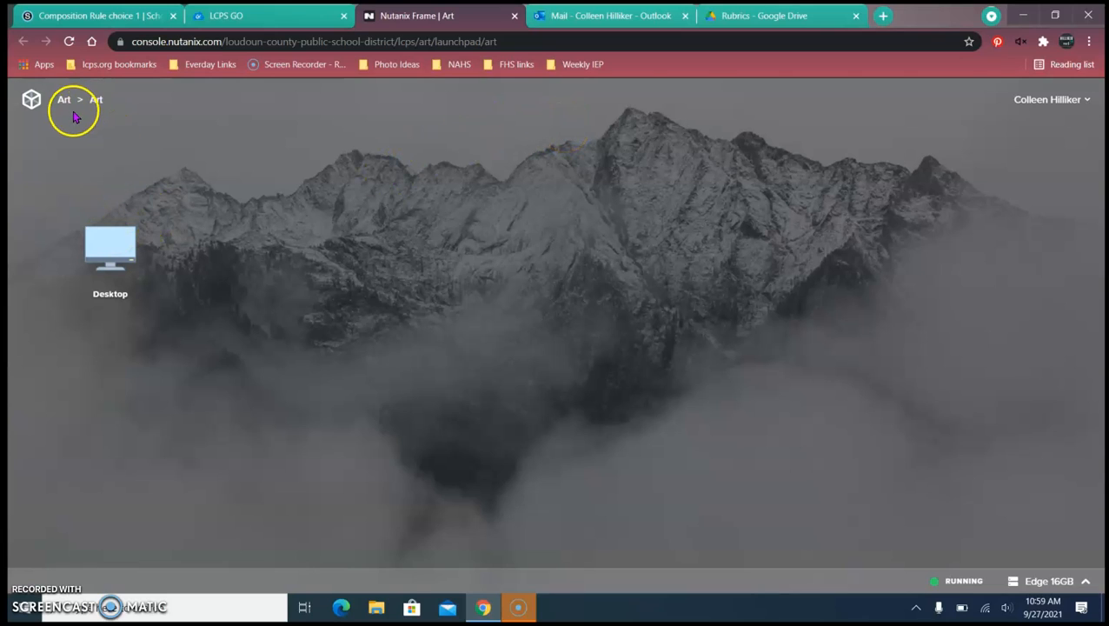
- Start the Frame Desktop session and close the Google Drive File Explorer window
{"action": "left_click", "coordinate": [118, 251]}
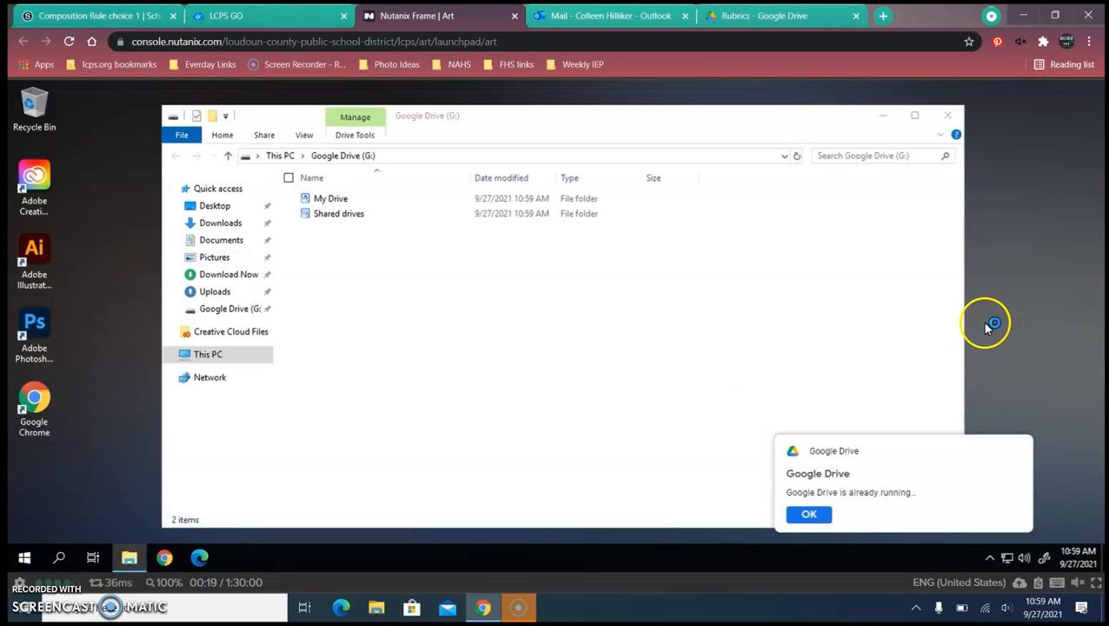
{"action": "left_click", "coordinate": [948, 119]}
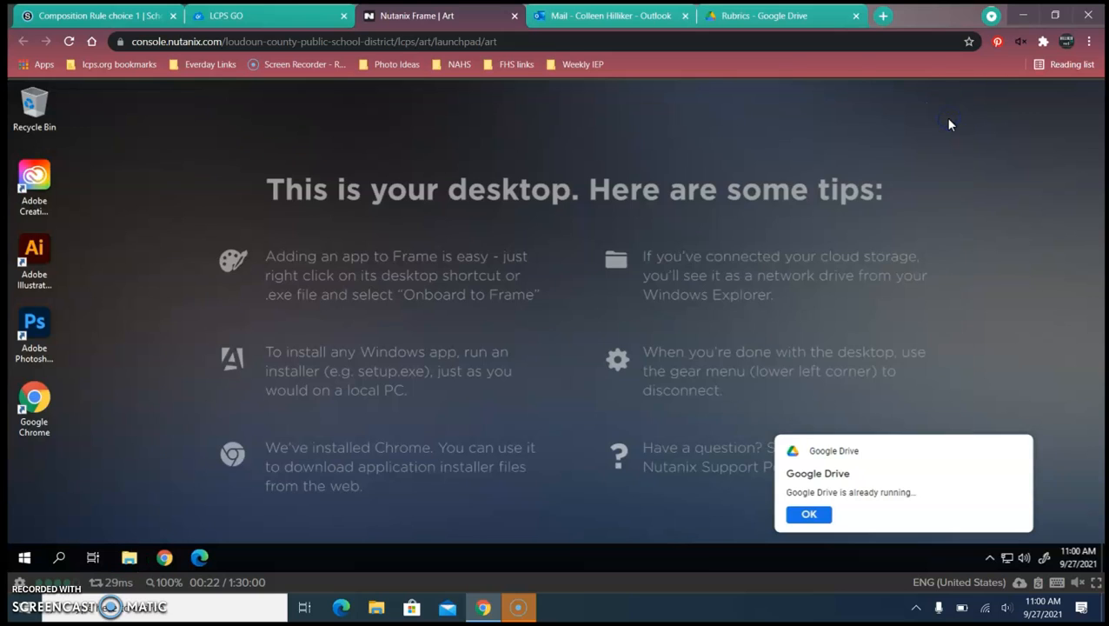
- Launch Adobe Photoshop 2021 from its shortcut on the remote desktop
{"action": "left_click", "coordinate": [51, 181]}
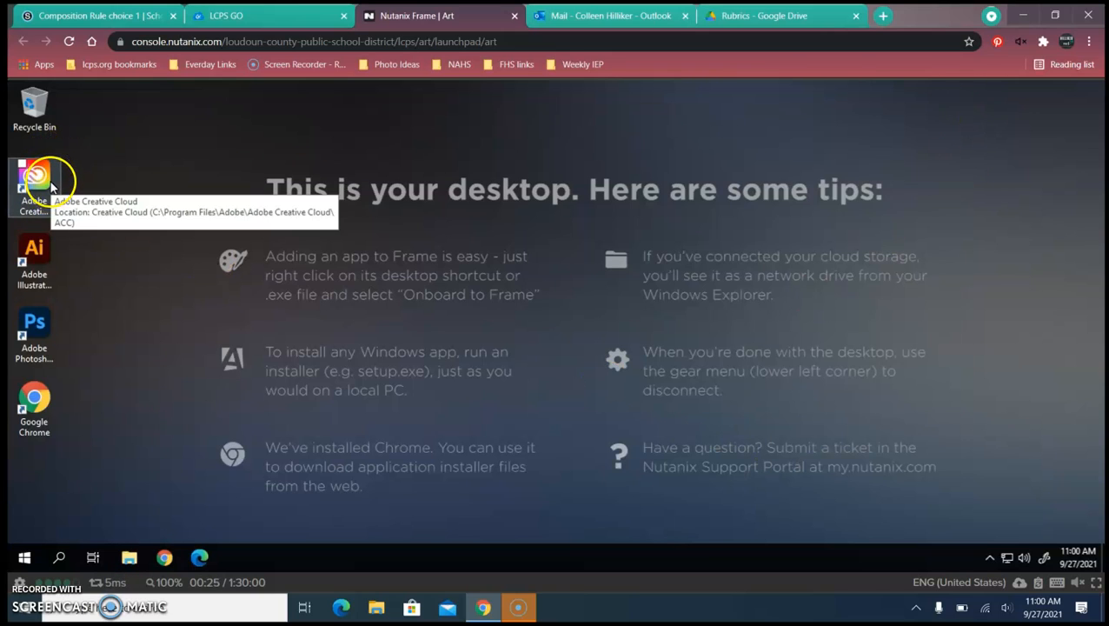
{"action": "left_click", "coordinate": [45, 350]}
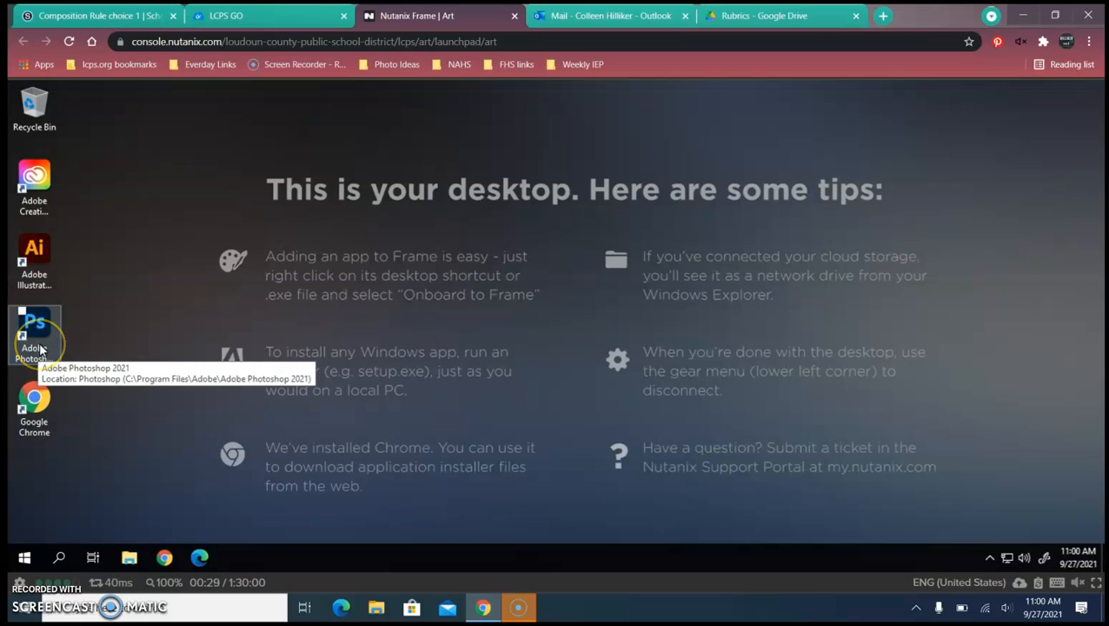
{"action": "double_click", "coordinate": [39, 349]}
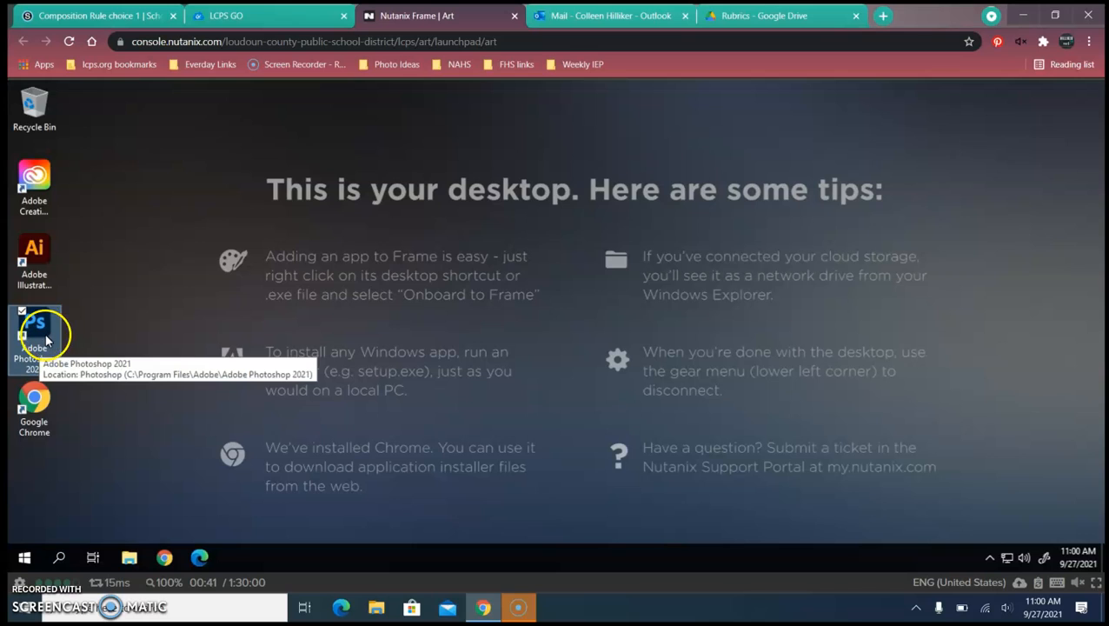
{"action": "double_click", "coordinate": [45, 338]}
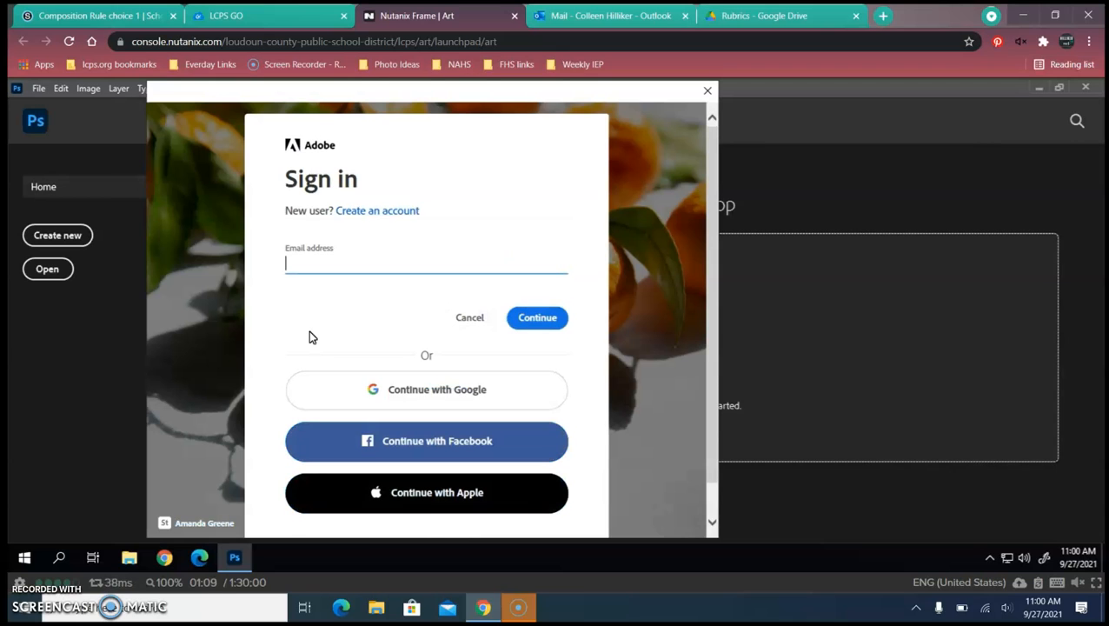
- Enter the school email address in the Adobe sign-in and continue
{"action": "left_click", "coordinate": [336, 270]}
{"action": "type", "text": "c"}
{"action": "left_click", "coordinate": [354, 262]}
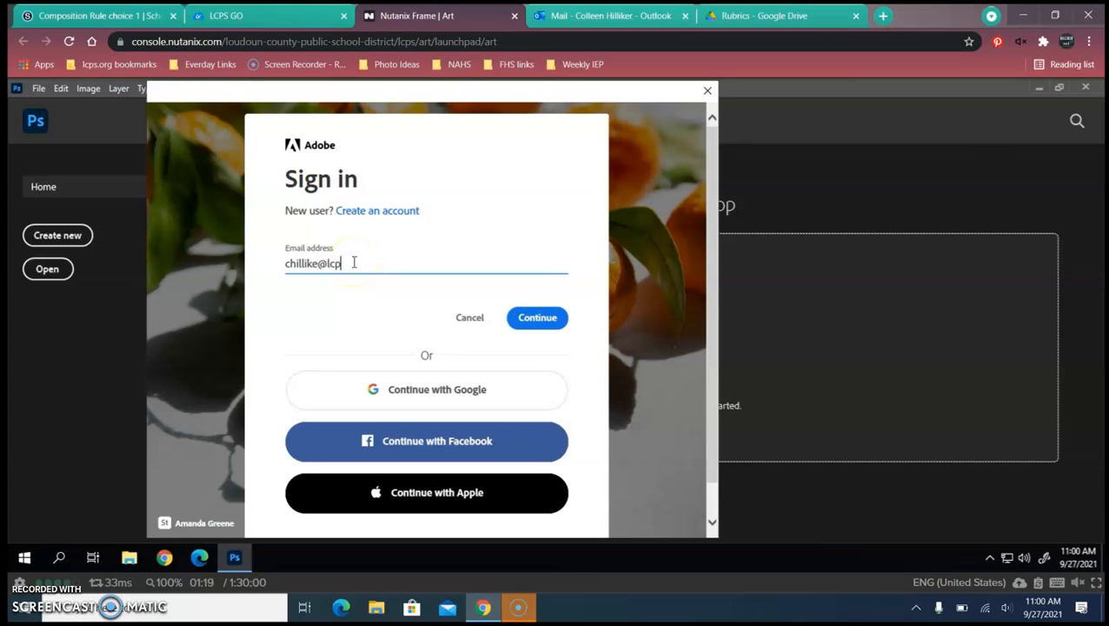
{"action": "left_click", "coordinate": [366, 263]}
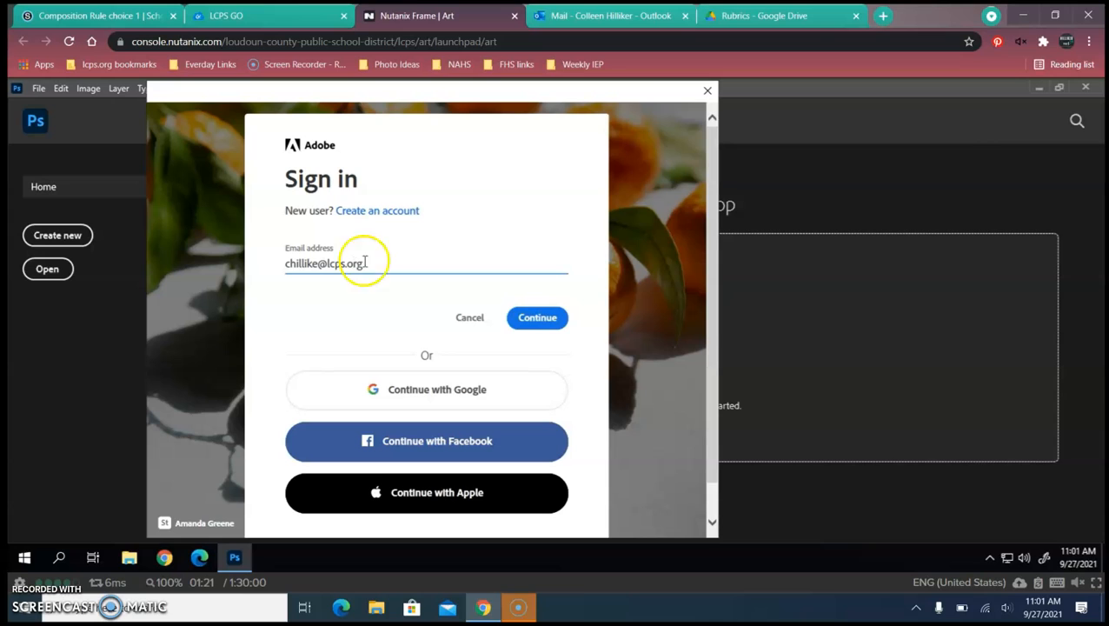
{"action": "left_click", "coordinate": [544, 328]}
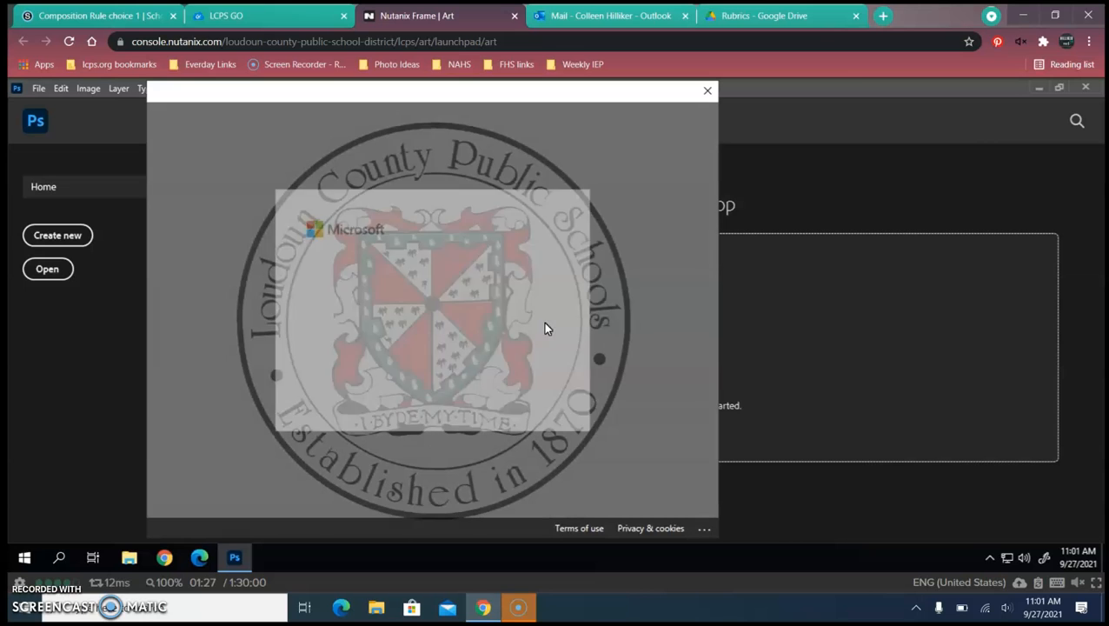
{"action": "left_click", "coordinate": [541, 317]}
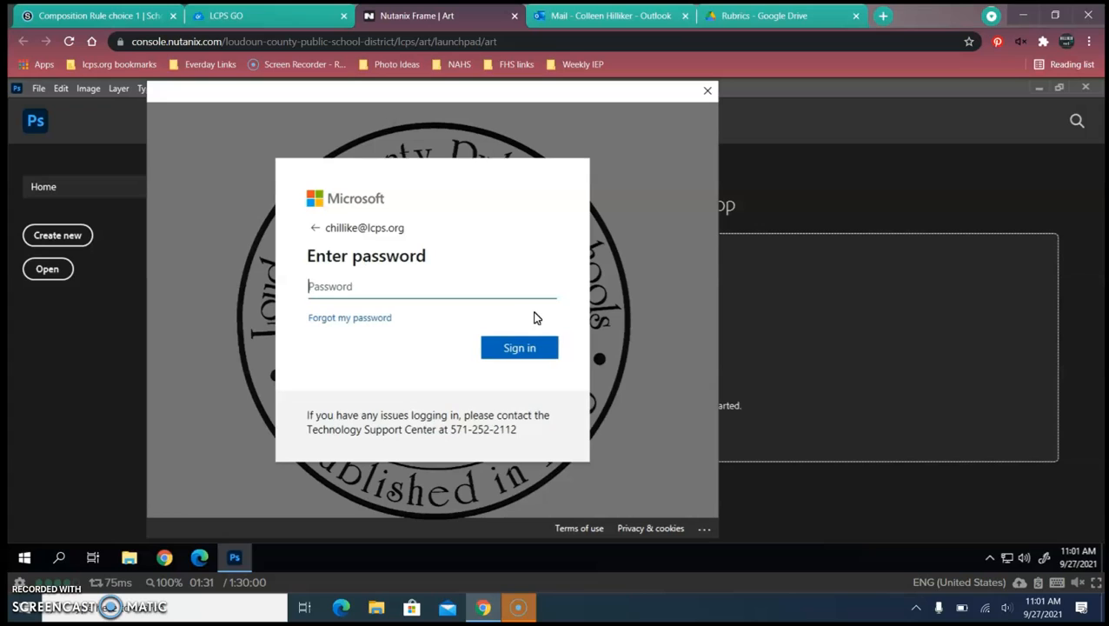
- Enter the account password, sign in, and answer the stay-signed-in prompt
{"action": "type", "text": "•••••••••••••"}
{"action": "key", "text": "Return"}
{"action": "left_click", "coordinate": [526, 359]}
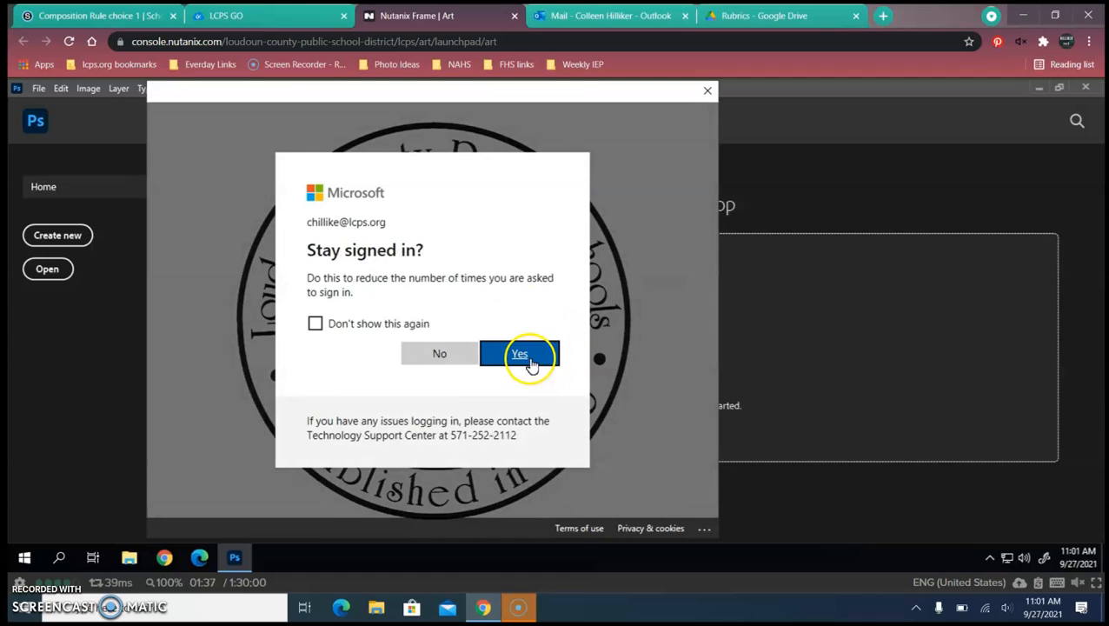
{"action": "left_click", "coordinate": [440, 358]}
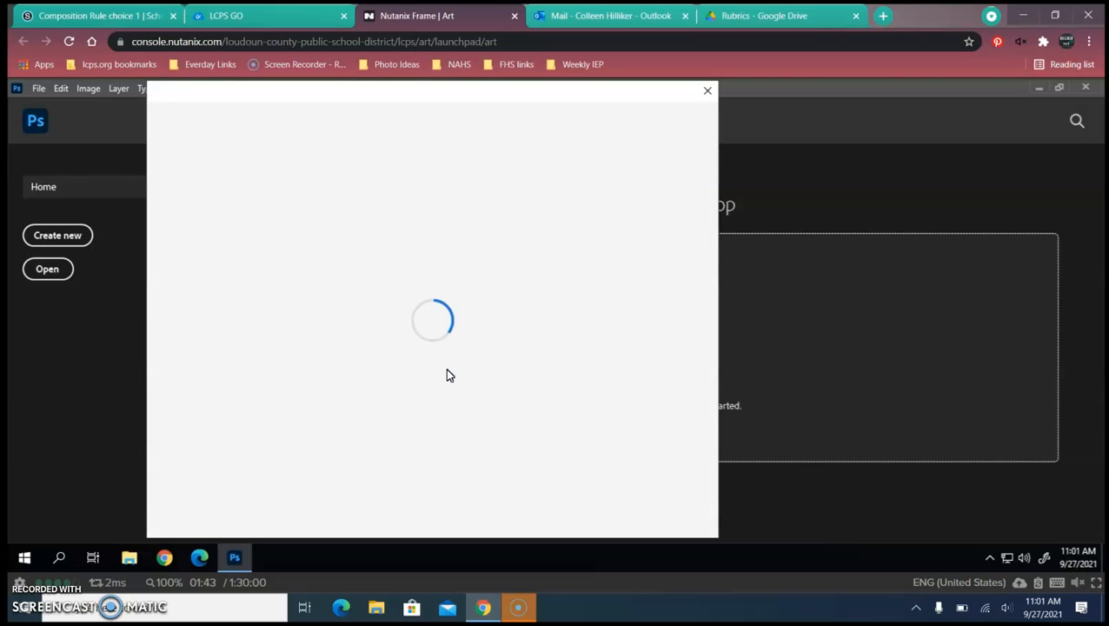
{"action": "left_click", "coordinate": [453, 374]}
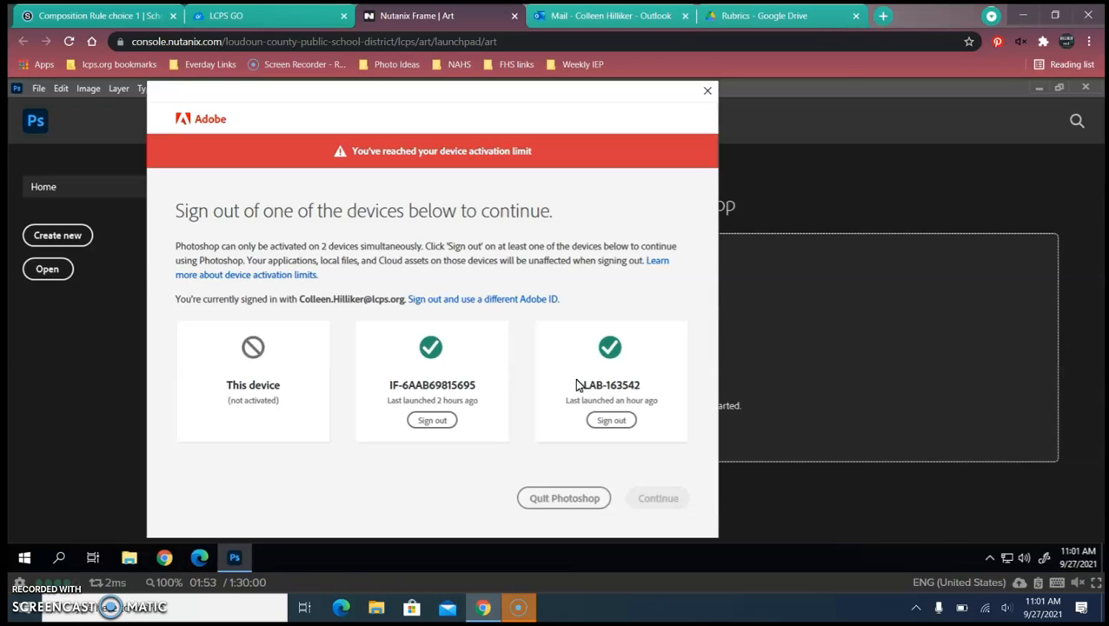
- Sign out the device last launched 2 hours ago and continue into Photoshop
{"action": "left_click", "coordinate": [443, 423]}
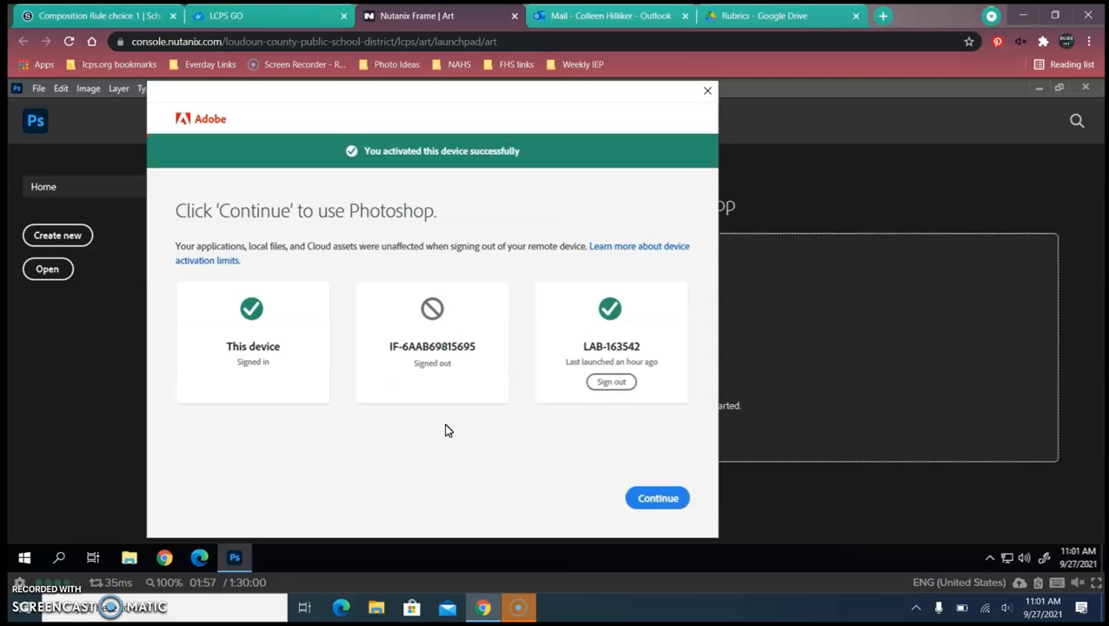
{"action": "left_click", "coordinate": [665, 502]}
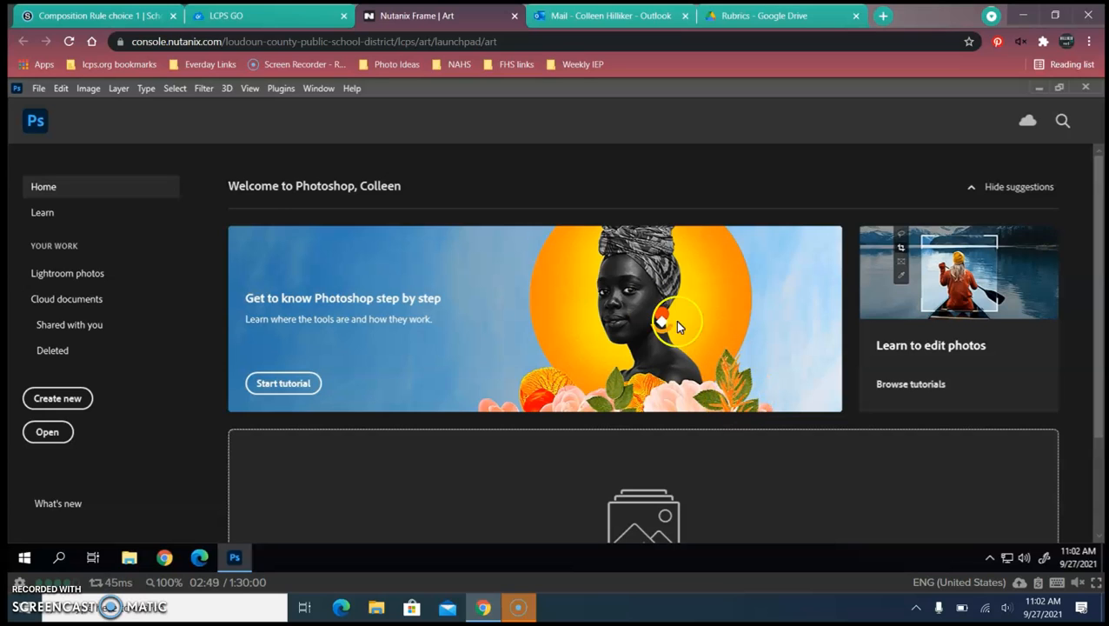
- Browse the Google Drive Student Art folder and open the AmericasBackyard JPG
{"action": "left_click", "coordinate": [52, 435]}
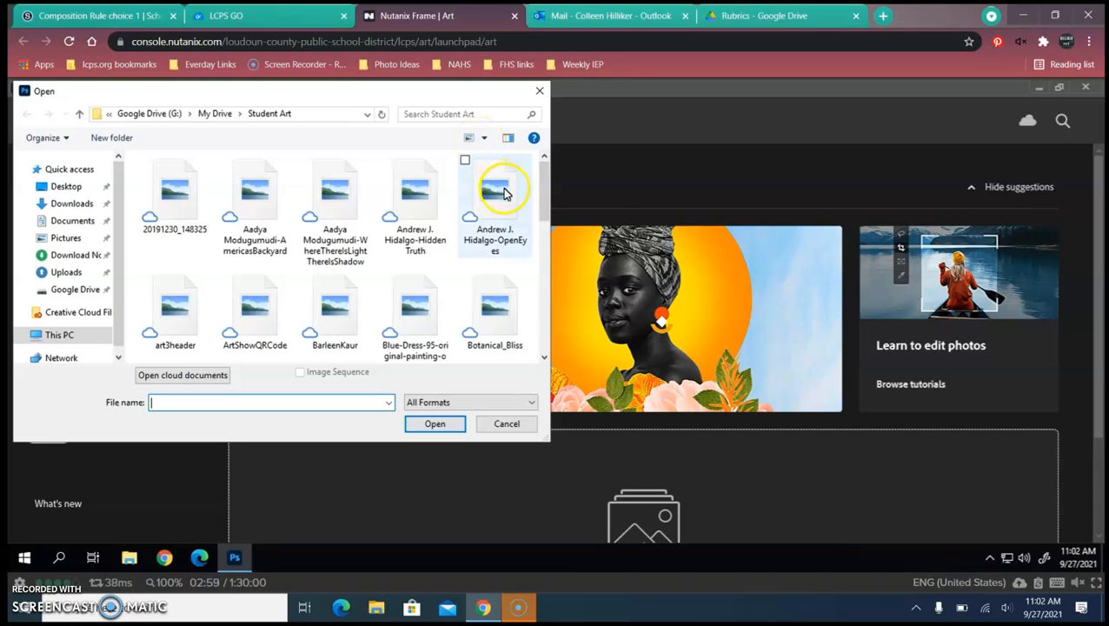
{"action": "scroll", "coordinate": [504, 199], "scroll_direction": "down", "scroll_amount": 1}
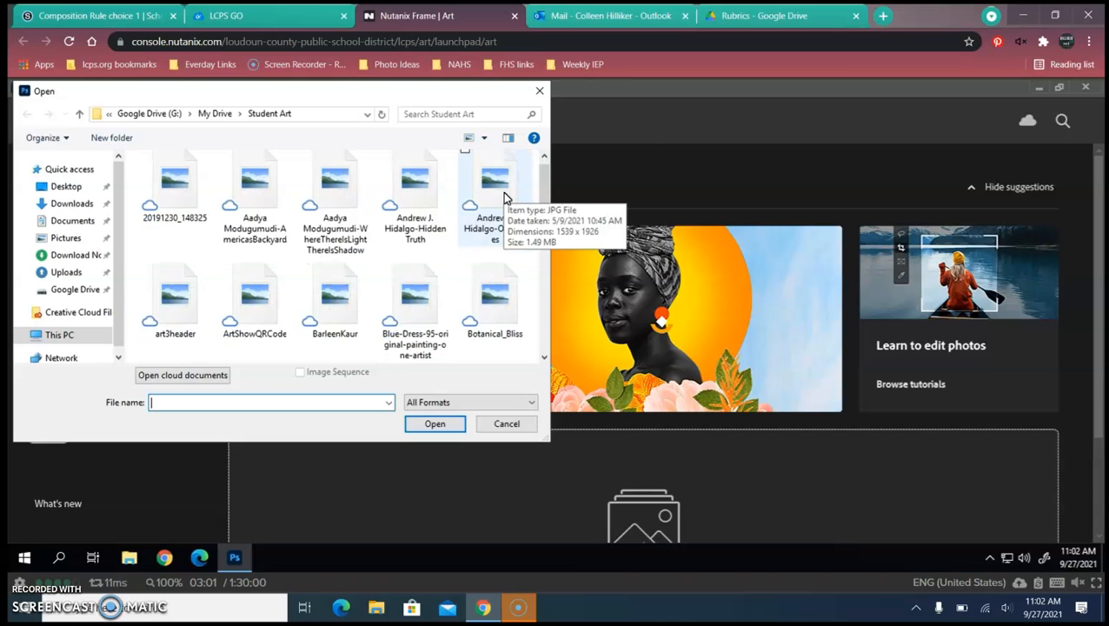
{"action": "scroll", "coordinate": [504, 198], "scroll_direction": "down", "scroll_amount": 5}
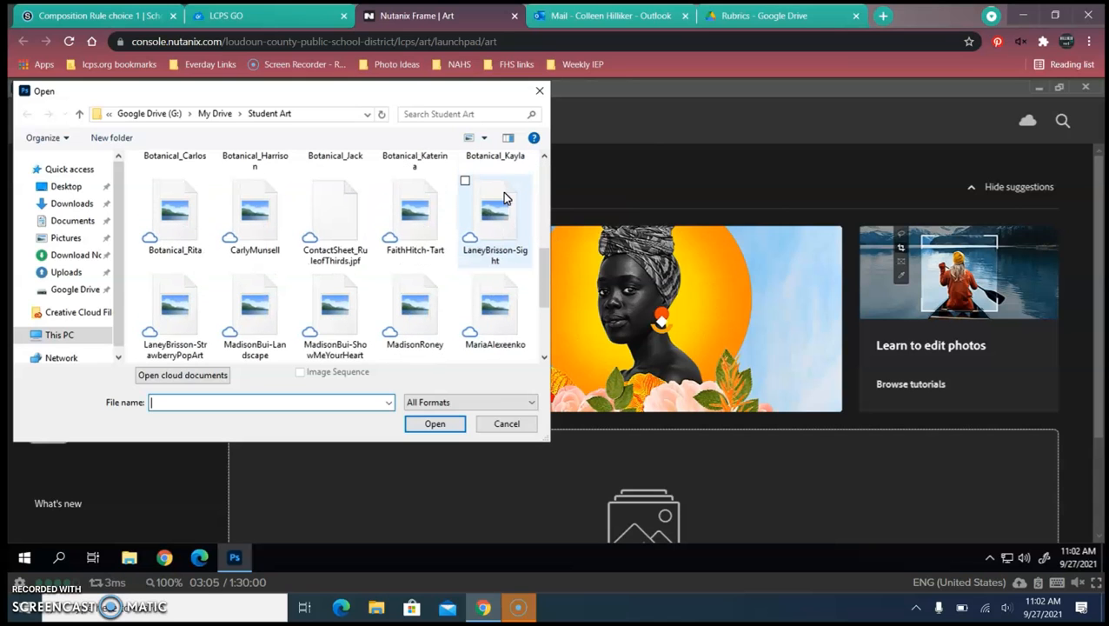
{"action": "scroll", "coordinate": [504, 198], "scroll_direction": "down", "scroll_amount": 2}
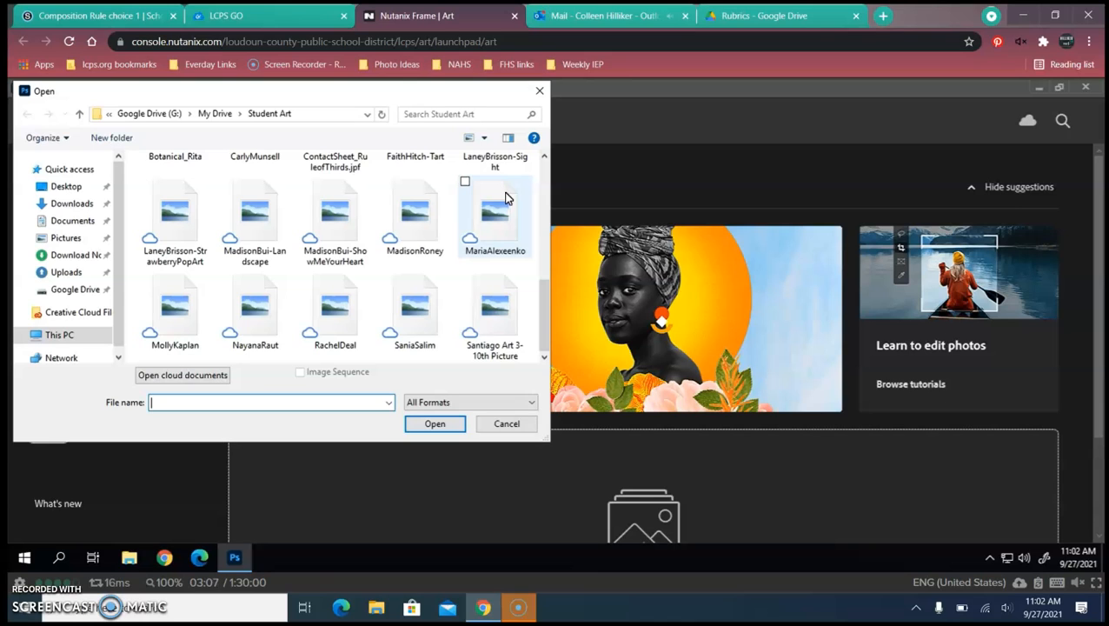
{"action": "scroll", "coordinate": [506, 198], "scroll_direction": "up", "scroll_amount": 7}
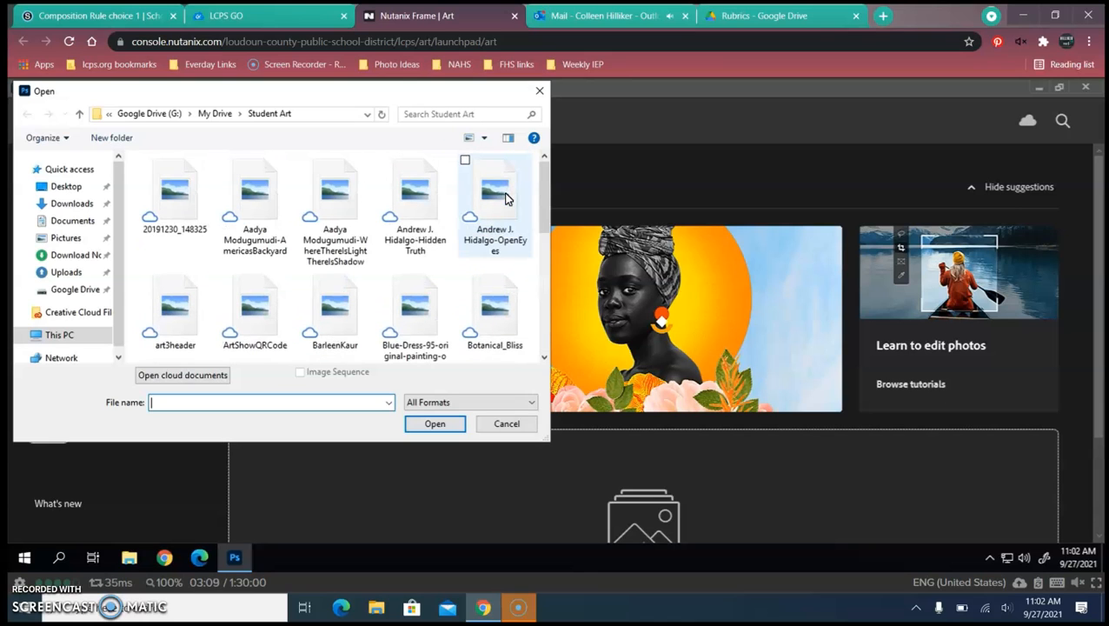
{"action": "left_click", "coordinate": [258, 180]}
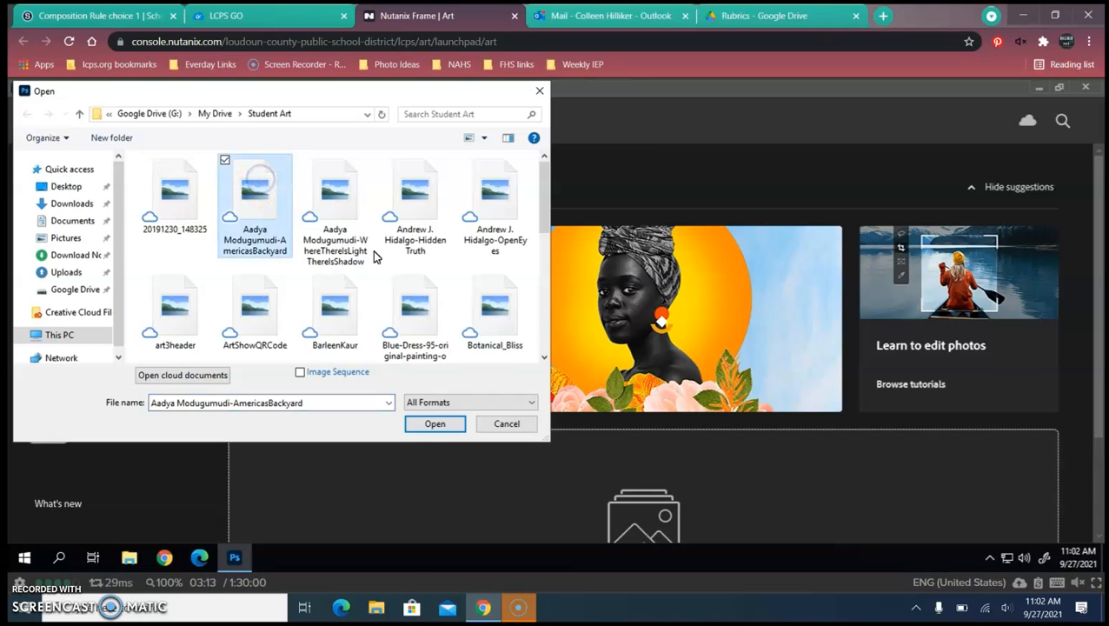
{"action": "left_click", "coordinate": [435, 423]}
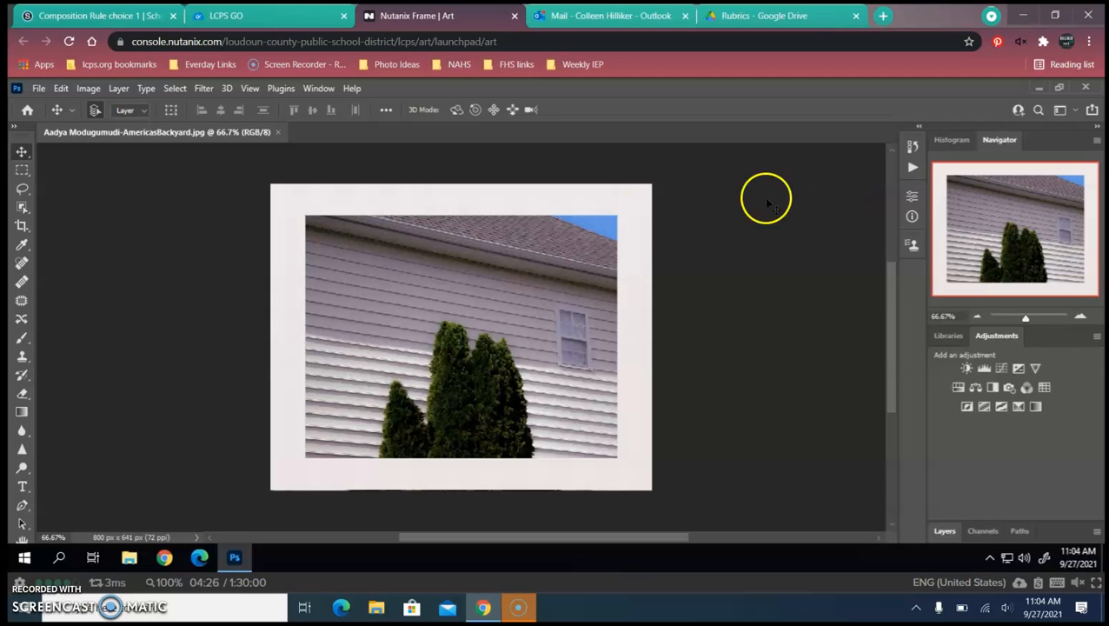
- Select the Move tool at the top of the Tools panel
{"action": "left_click", "coordinate": [24, 155]}
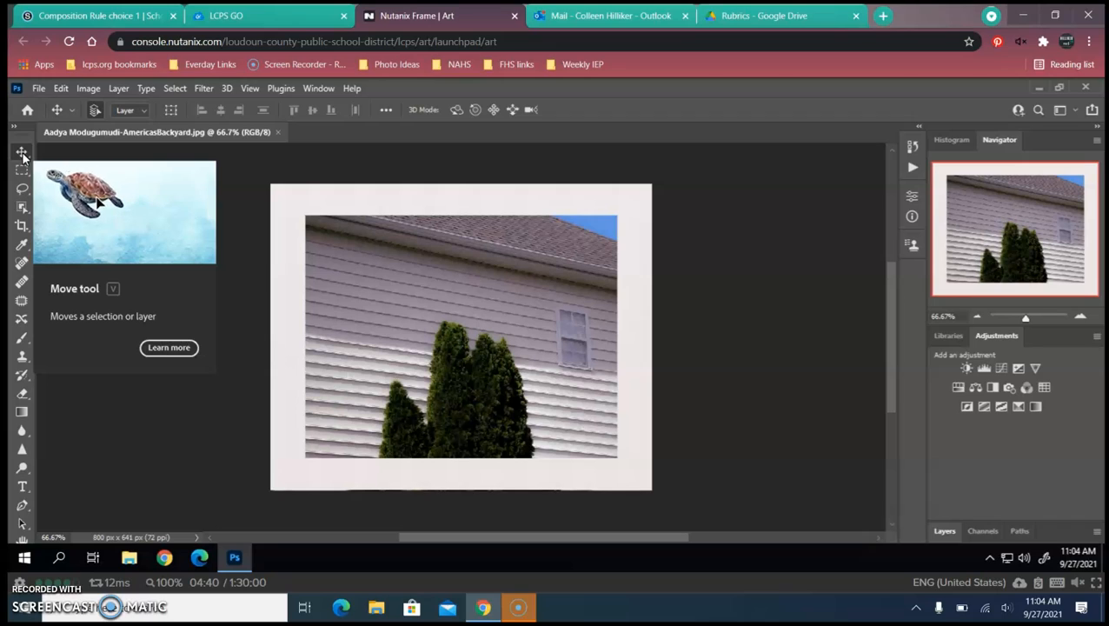
{"action": "left_click", "coordinate": [21, 154]}
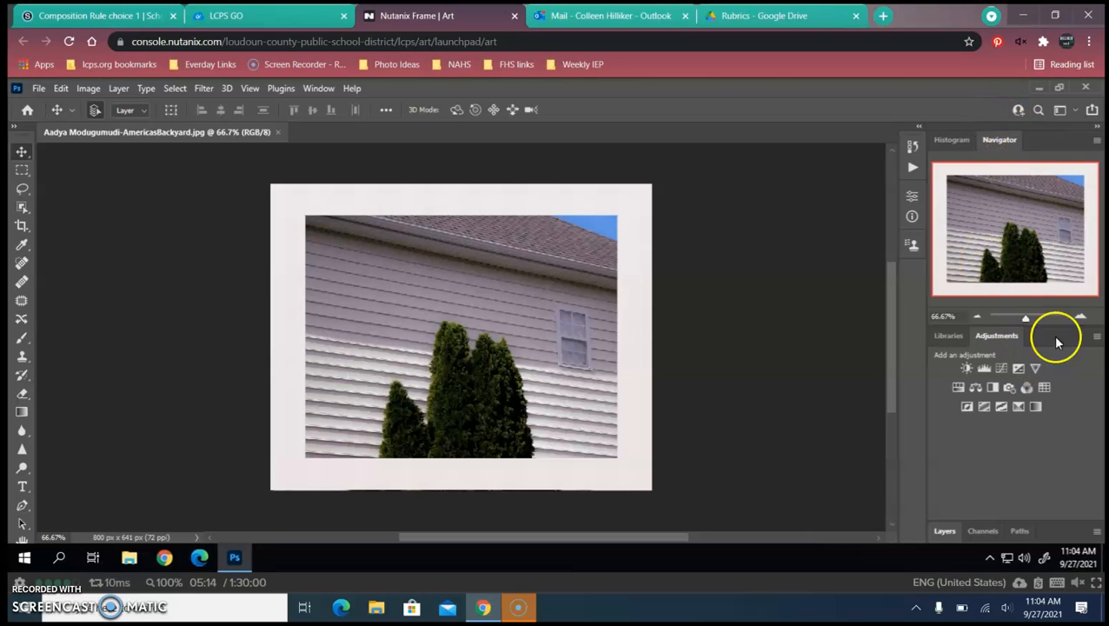
{"action": "left_click", "coordinate": [319, 89]}
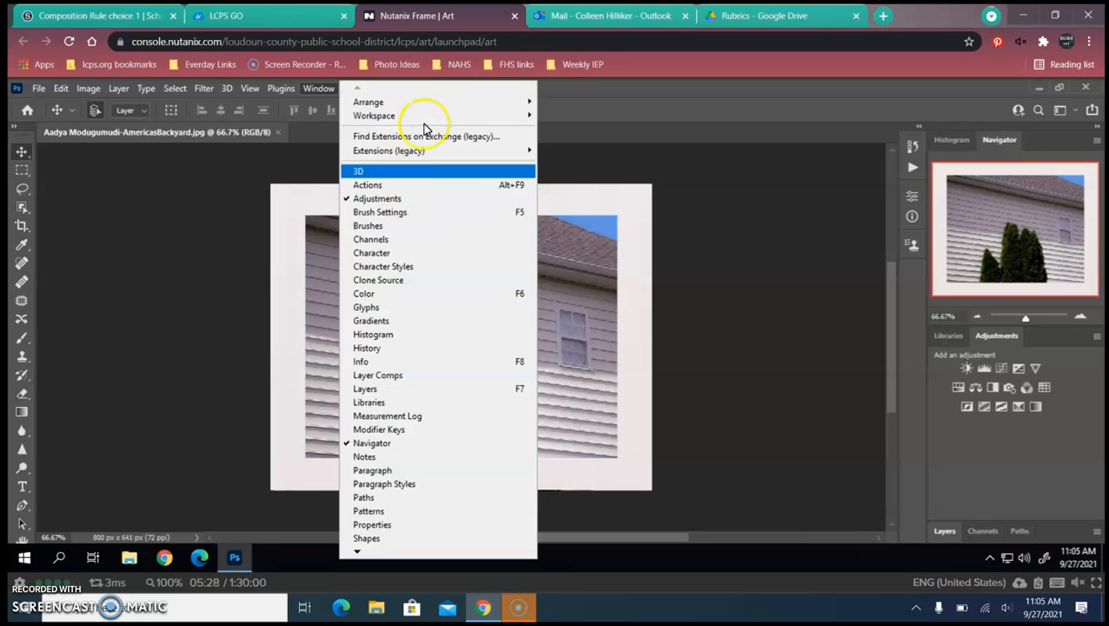
{"action": "mouse_move", "coordinate": [427, 122]}
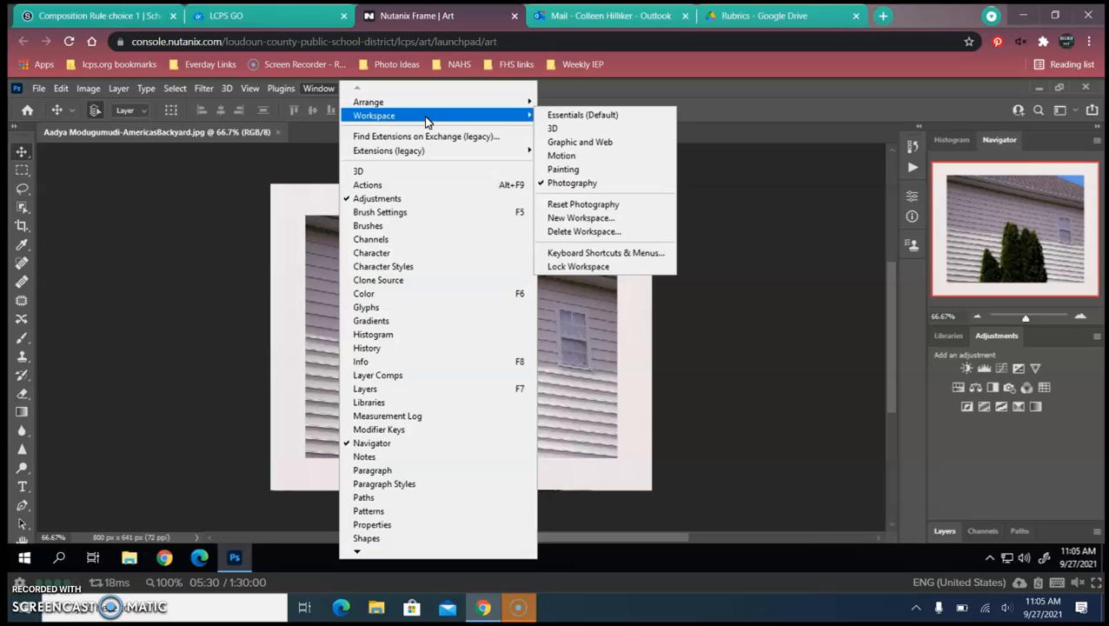
{"action": "left_click", "coordinate": [603, 185]}
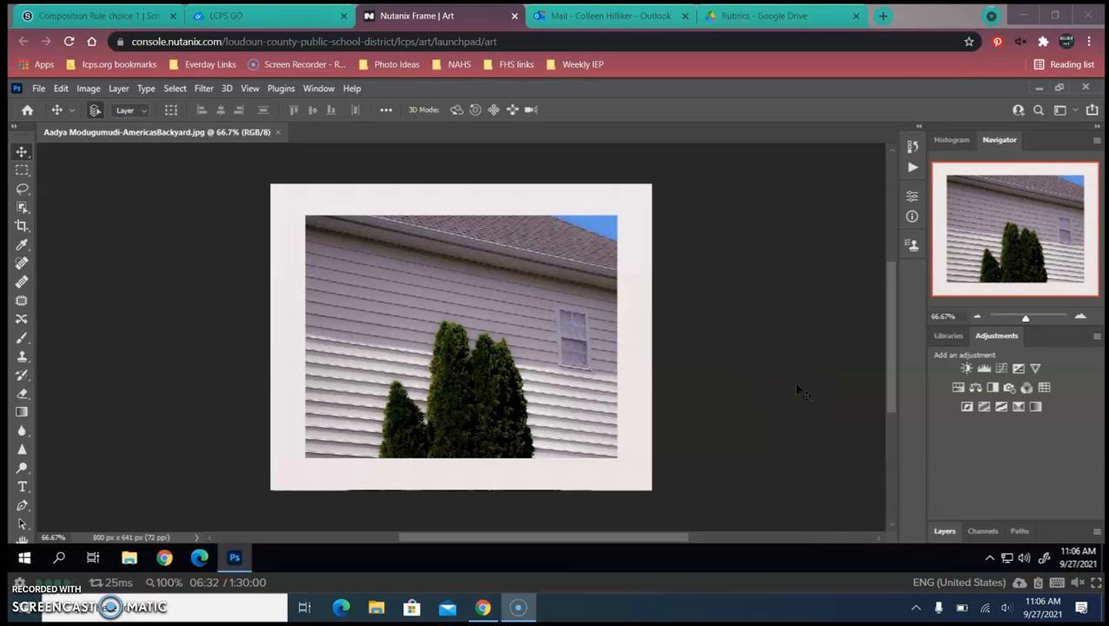
- Expand the Layers panel to show the single locked Background layer
{"action": "left_click", "coordinate": [1075, 152]}
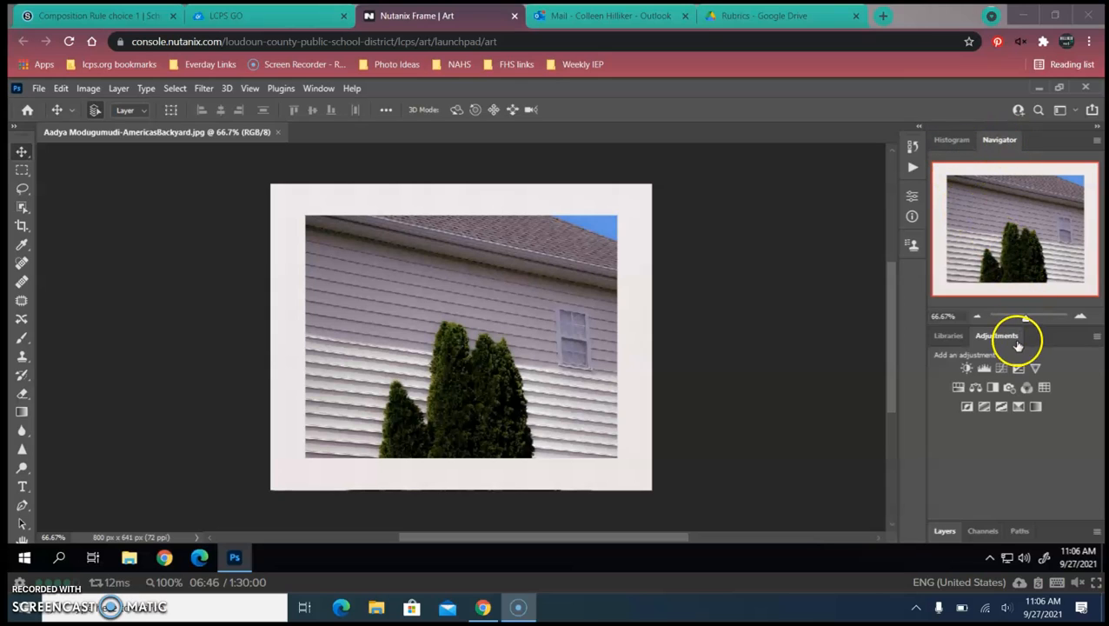
{"action": "left_click", "coordinate": [946, 524]}
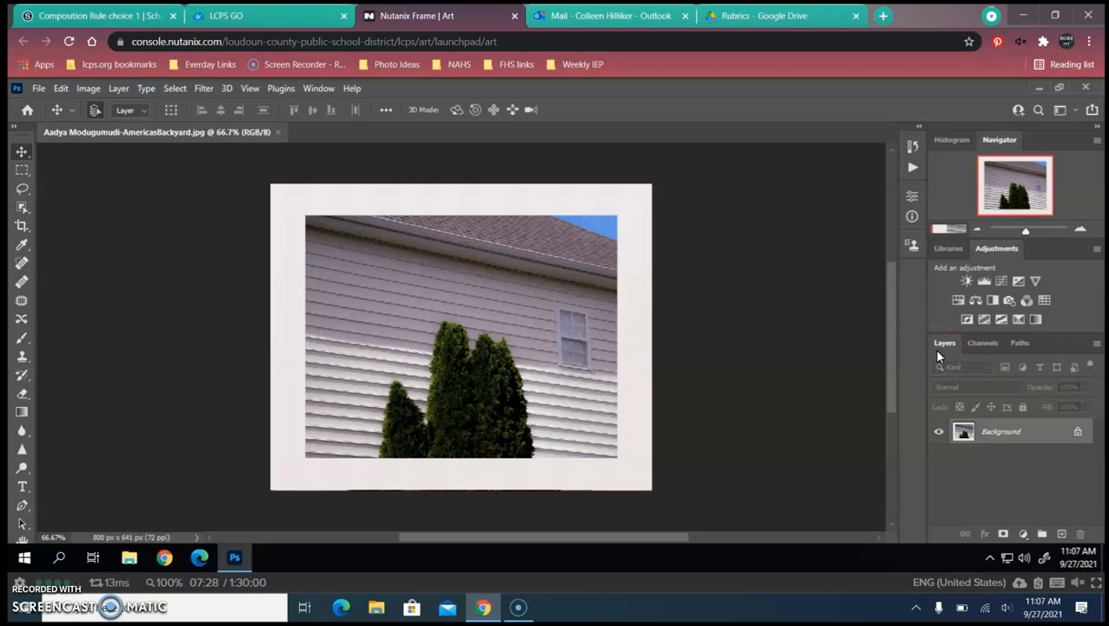
{"action": "mouse_move", "coordinate": [938, 353]}
{"action": "left_mouse_down"}
{"action": "mouse_move", "coordinate": [923, 330]}
{"action": "mouse_move", "coordinate": [948, 342]}
{"action": "mouse_move", "coordinate": [948, 363]}
{"action": "left_mouse_up"}
{"action": "left_click_drag", "start_coordinate": [949, 342], "coordinate": [954, 348]}
{"action": "left_click", "coordinate": [1025, 444]}
{"action": "left_click", "coordinate": [1032, 449]}
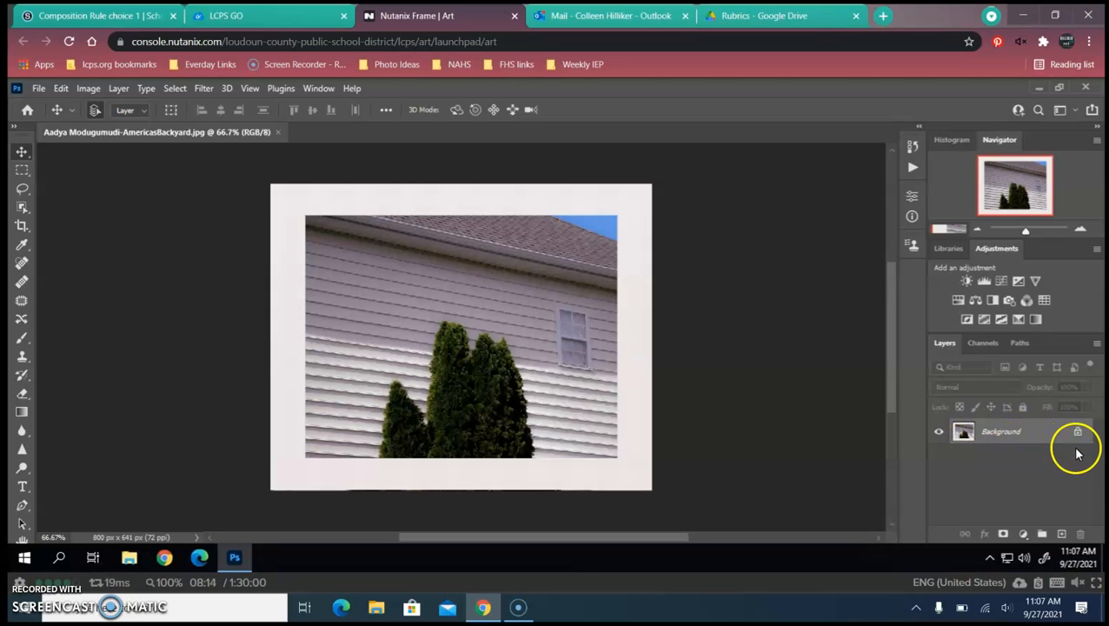
- Duplicate the Background layer to create a 'Background copy' layer above it
{"action": "right_click", "coordinate": [1018, 432]}
{"action": "left_click", "coordinate": [1015, 286]}
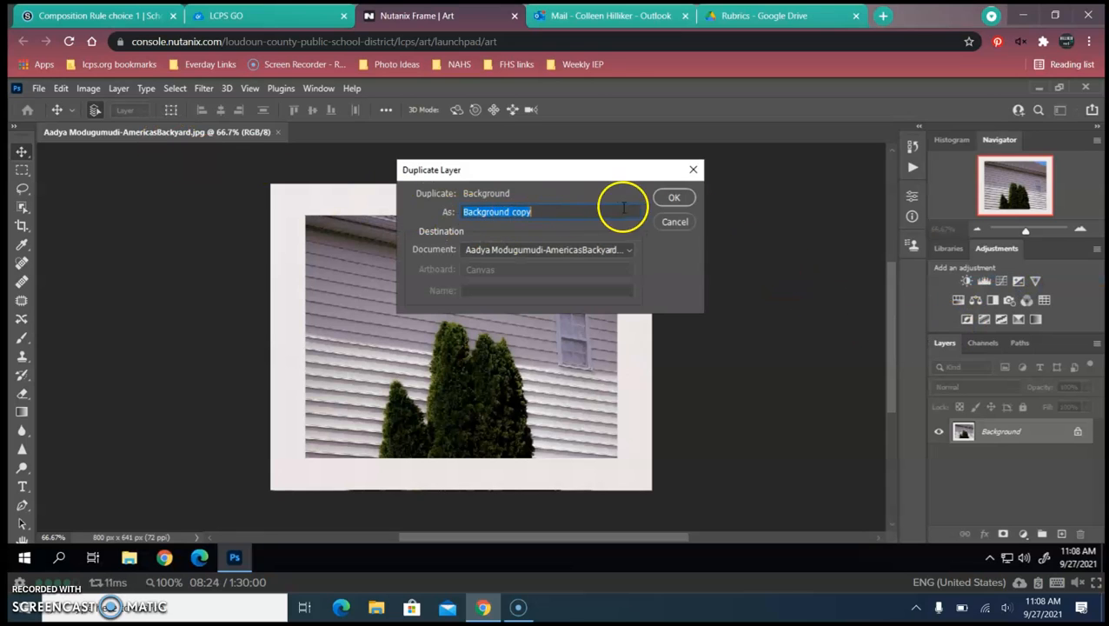
{"action": "left_click", "coordinate": [673, 199]}
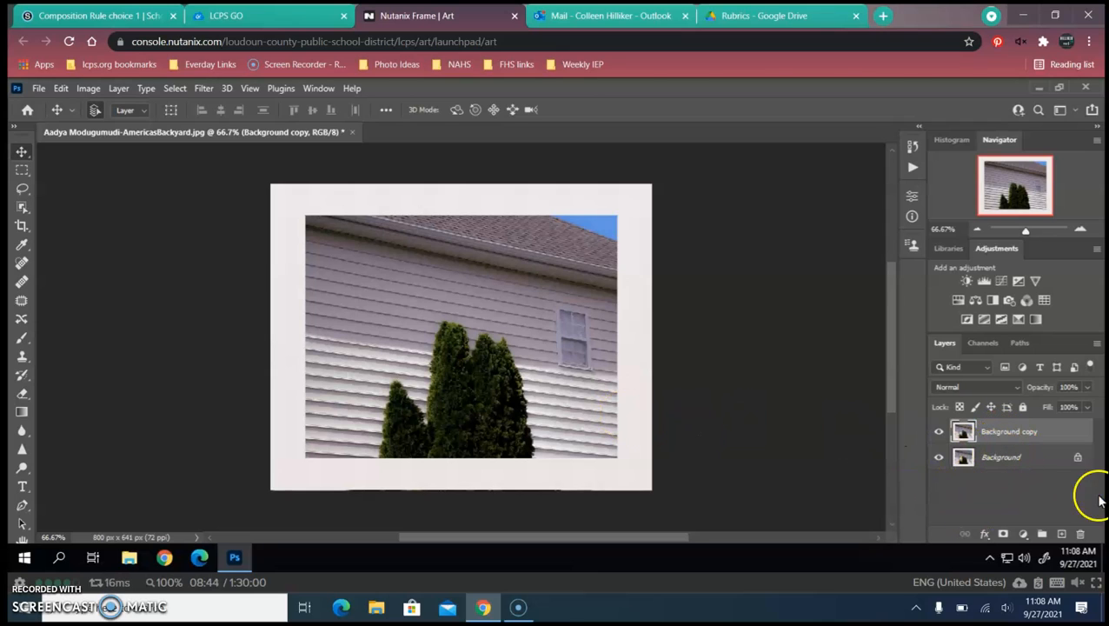
- Create a Levels 1 adjustment layer from the Adjustments panel, inputs at 0, 1.00, 255
{"action": "left_click", "coordinate": [1051, 437]}
{"action": "left_click", "coordinate": [1057, 432]}
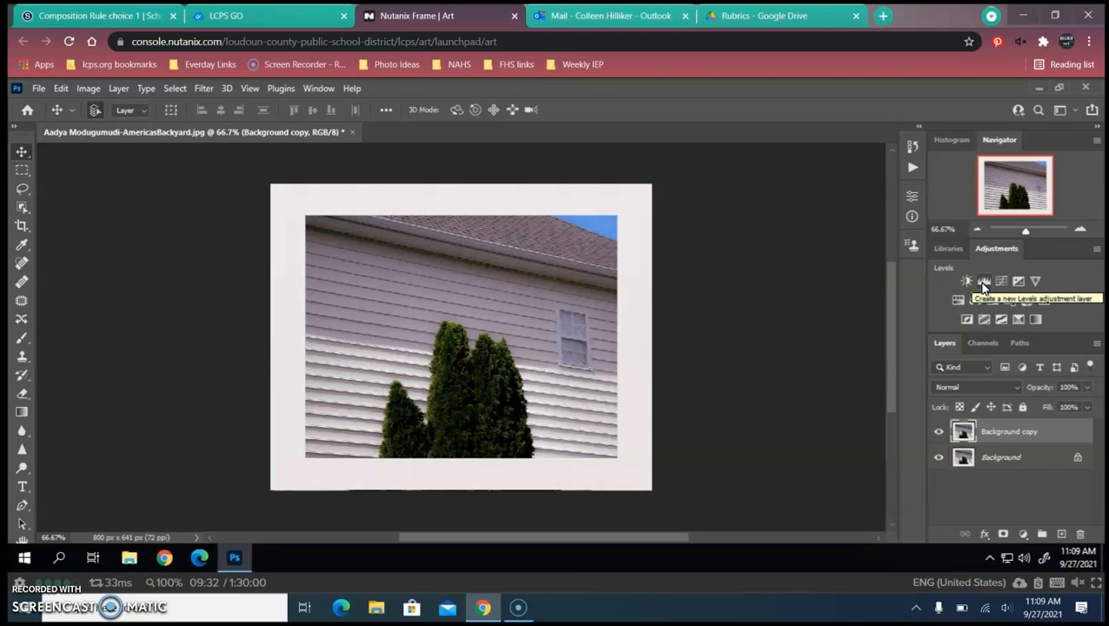
{"action": "left_click", "coordinate": [983, 282]}
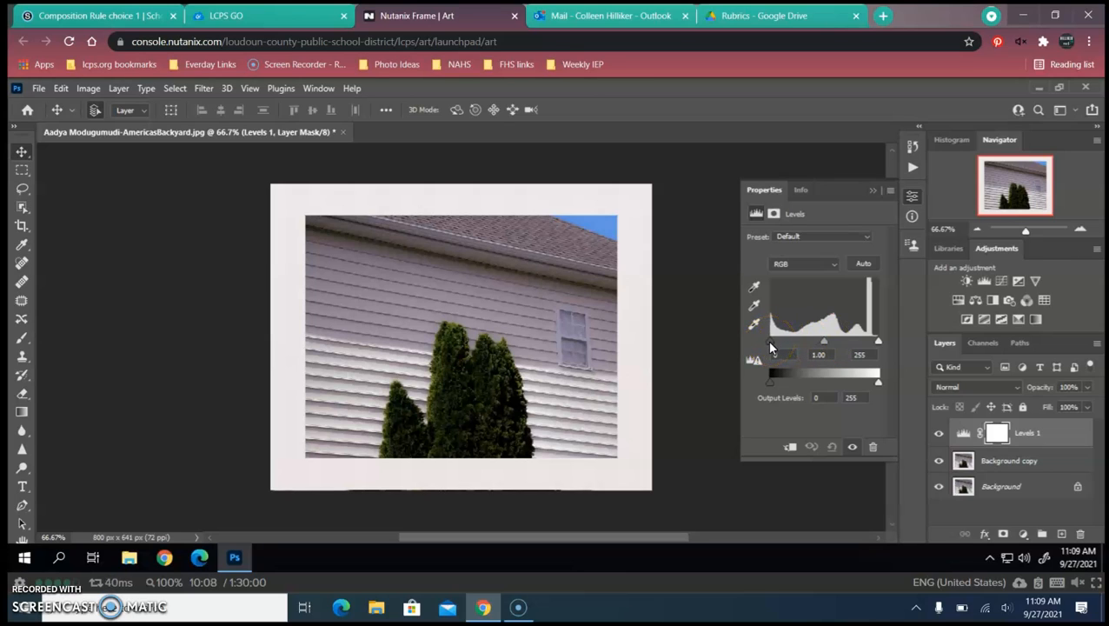
- Darken the shadows with the Levels 1 black slider and restore the highlights to their full range
{"action": "left_click_drag", "start_coordinate": [770, 343], "coordinate": [785, 344]}
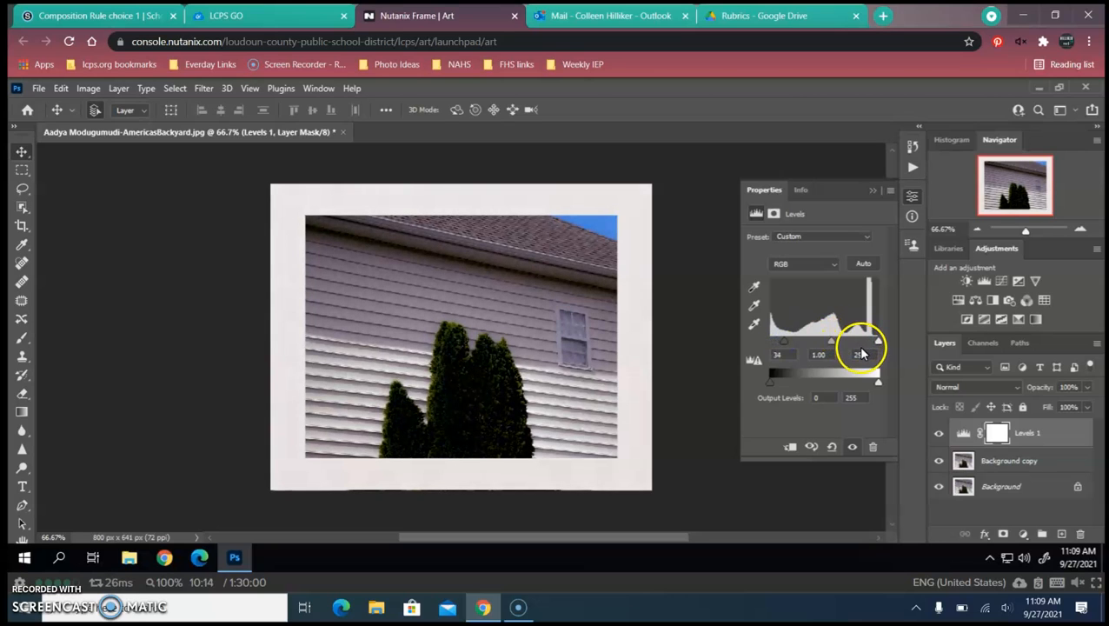
{"action": "left_click_drag", "start_coordinate": [786, 342], "coordinate": [809, 343]}
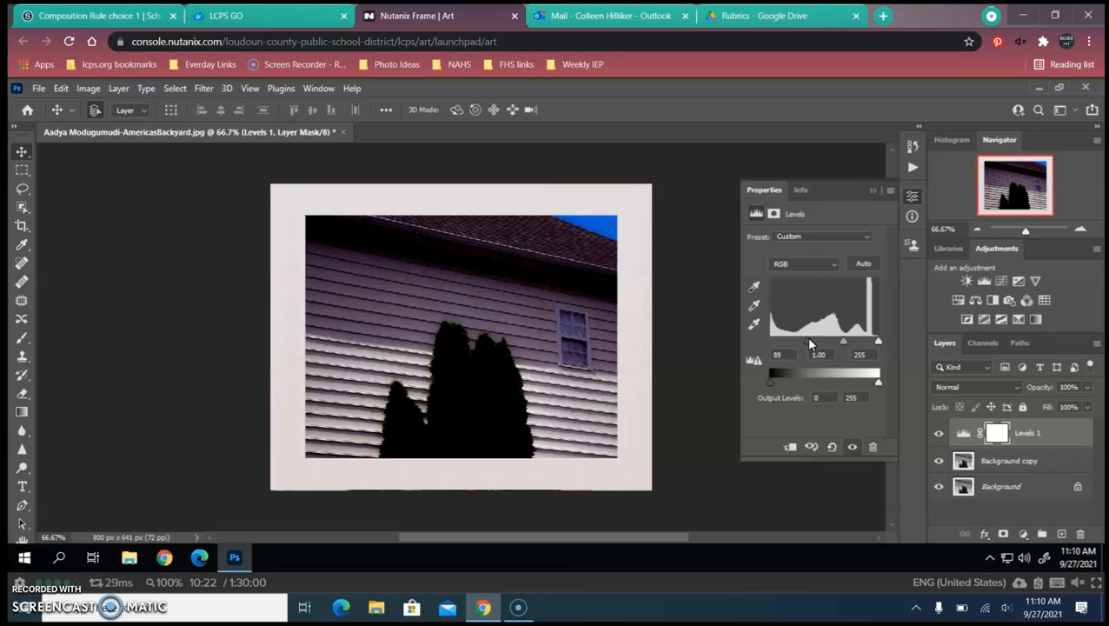
{"action": "left_click_drag", "start_coordinate": [809, 342], "coordinate": [754, 341]}
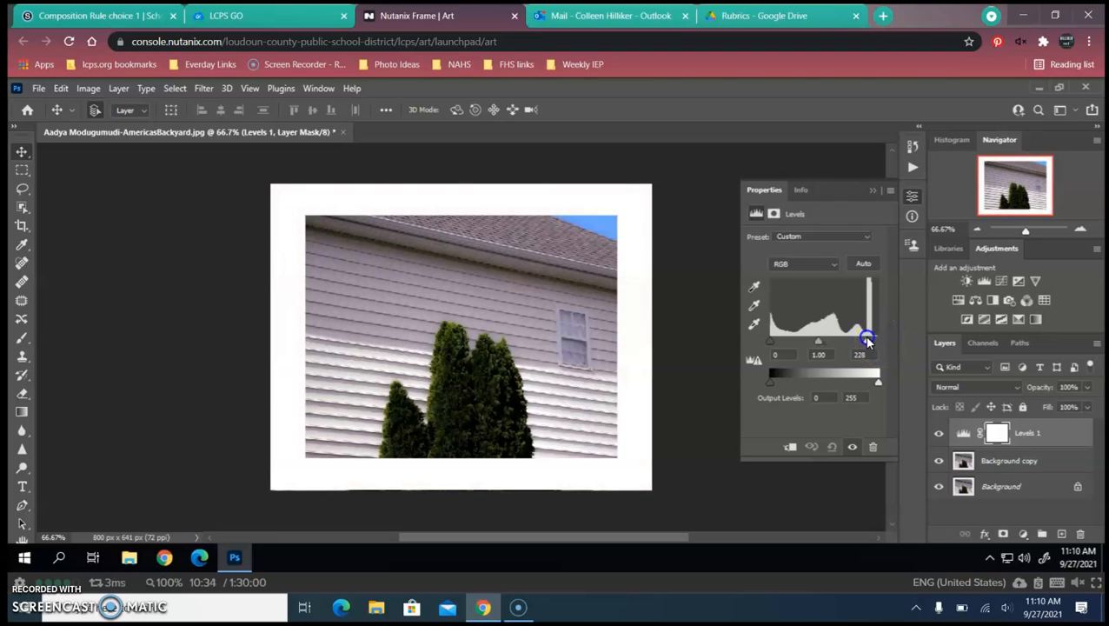
{"action": "left_click_drag", "start_coordinate": [855, 337], "coordinate": [905, 340]}
- Brighten the Levels 1 midtones to 1.56
{"action": "left_click", "coordinate": [824, 341]}
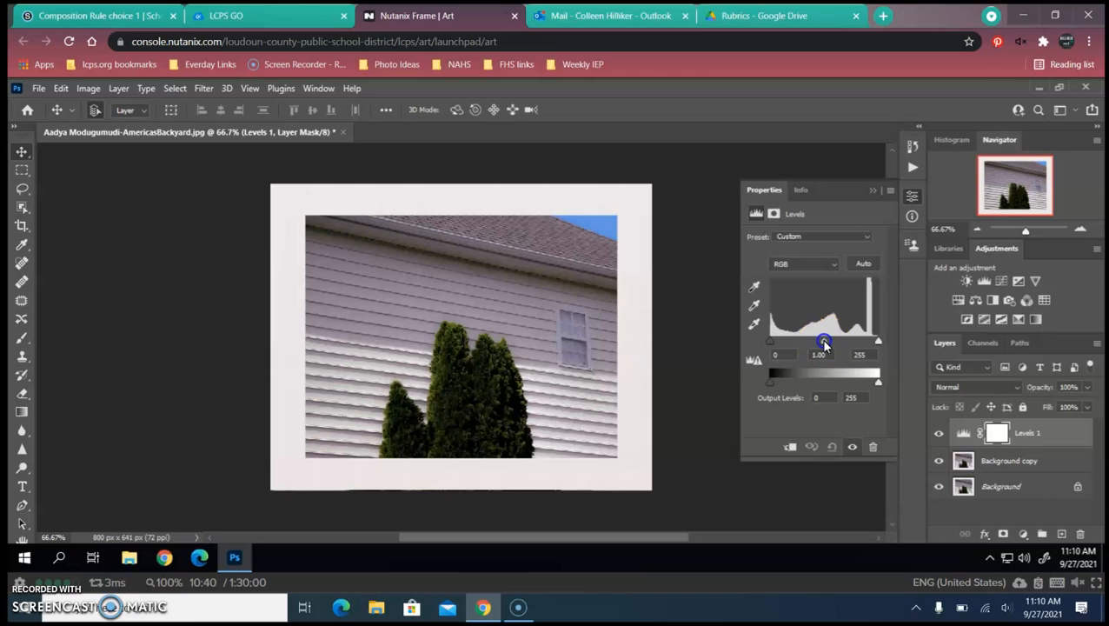
{"action": "mouse_move", "coordinate": [818, 339]}
{"action": "left_mouse_down"}
{"action": "mouse_move", "coordinate": [798, 335]}
{"action": "mouse_move", "coordinate": [850, 342]}
{"action": "mouse_move", "coordinate": [825, 342]}
{"action": "left_mouse_up"}
{"action": "left_click_drag", "start_coordinate": [831, 340], "coordinate": [809, 341]}
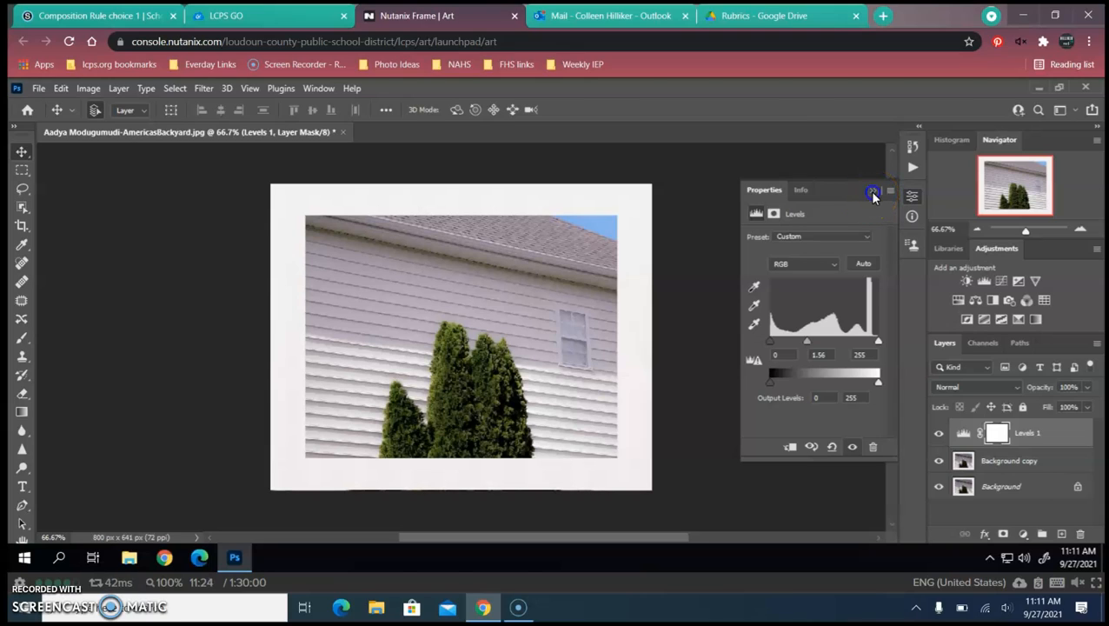
- Collapse the Levels properties and zoom in closely on the photo
{"action": "left_click", "coordinate": [872, 193]}
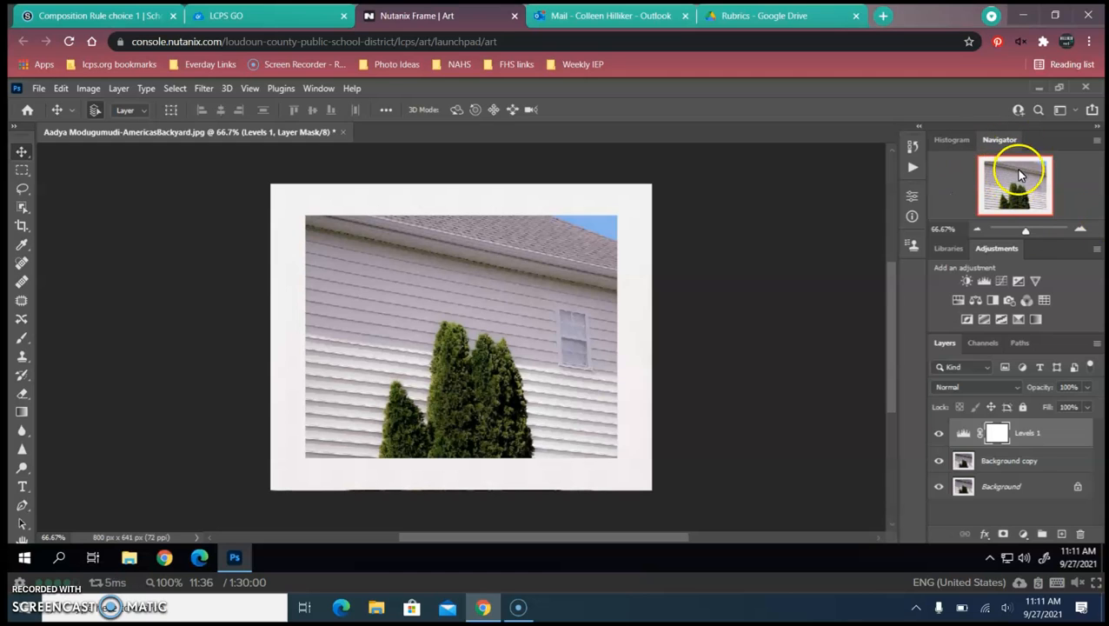
{"action": "left_click", "coordinate": [1027, 233]}
{"action": "left_click_drag", "start_coordinate": [1027, 233], "coordinate": [1032, 235]}
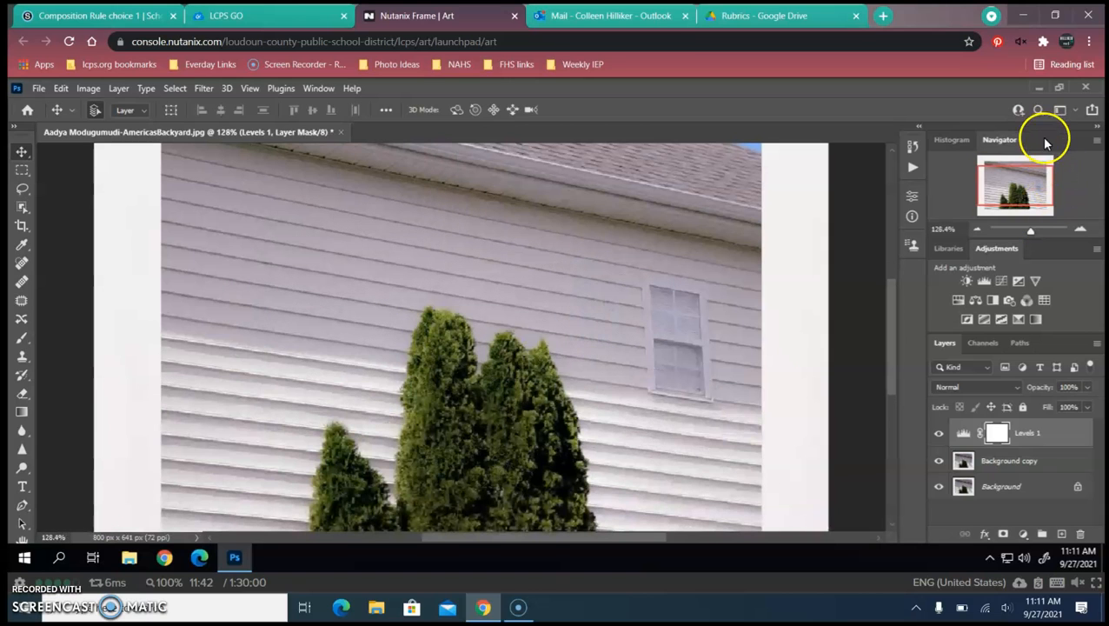
- Pan up to the roof edge and sky, then zoom back out toward the whole photo
{"action": "left_click_drag", "start_coordinate": [1012, 184], "coordinate": [1037, 230]}
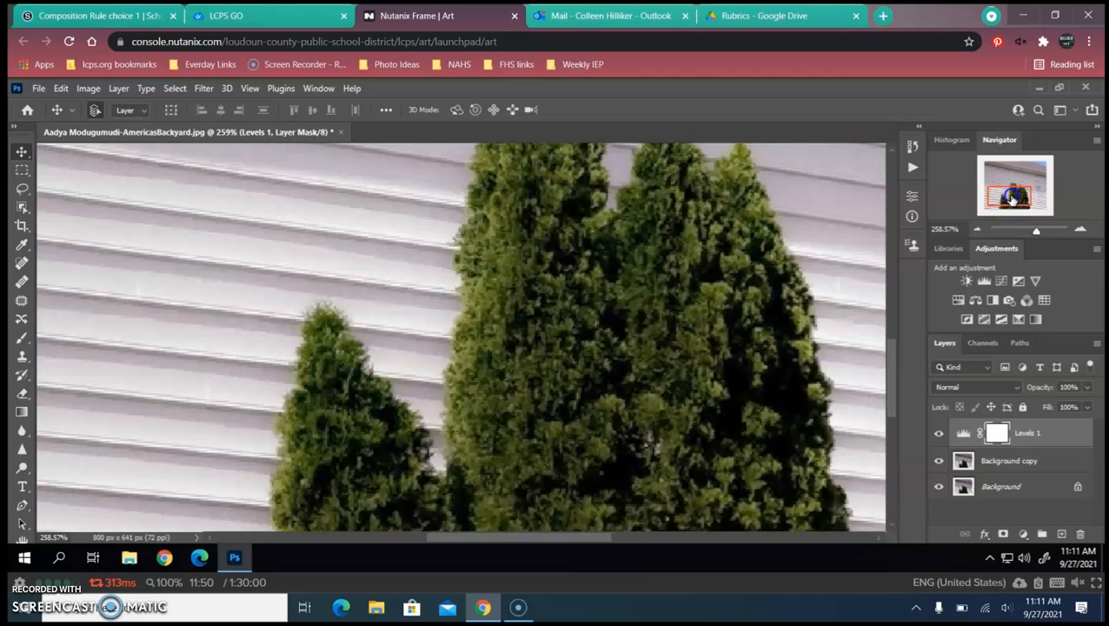
{"action": "mouse_move", "coordinate": [1005, 169]}
{"action": "left_mouse_down"}
{"action": "mouse_move", "coordinate": [1070, 192]}
{"action": "mouse_move", "coordinate": [1066, 222]}
{"action": "mouse_move", "coordinate": [1034, 235]}
{"action": "mouse_move", "coordinate": [1022, 190]}
{"action": "mouse_move", "coordinate": [999, 185]}
{"action": "left_mouse_up"}
{"action": "left_click_drag", "start_coordinate": [1027, 231], "coordinate": [1028, 233]}
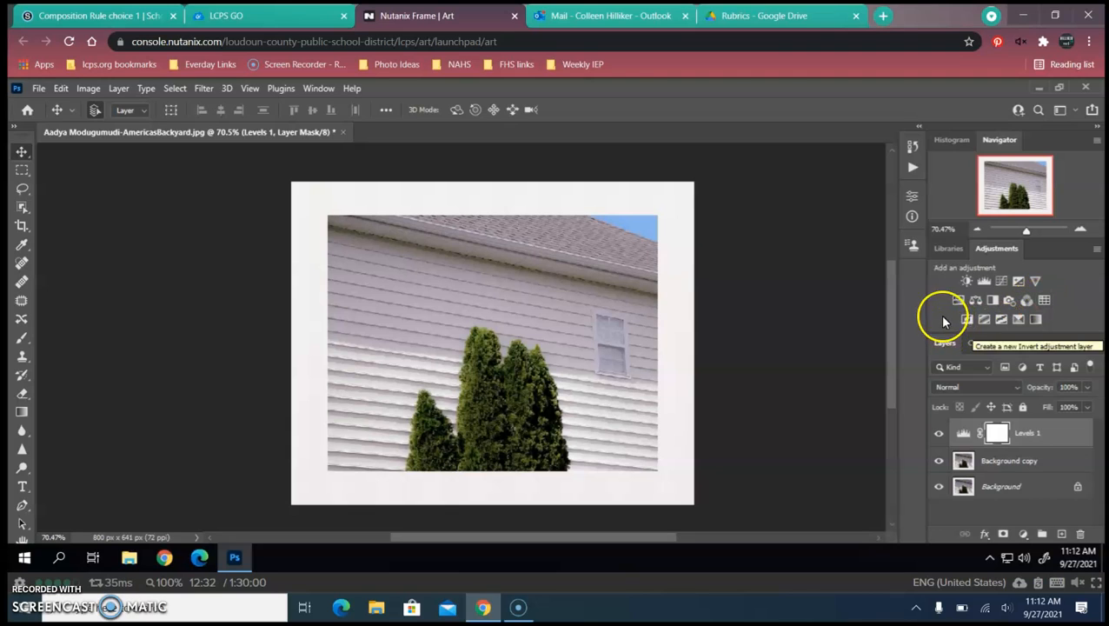
- Add a Vibrance 1 layer with Vibrance at +15 and Saturation at 0
{"action": "left_click", "coordinate": [1037, 280]}
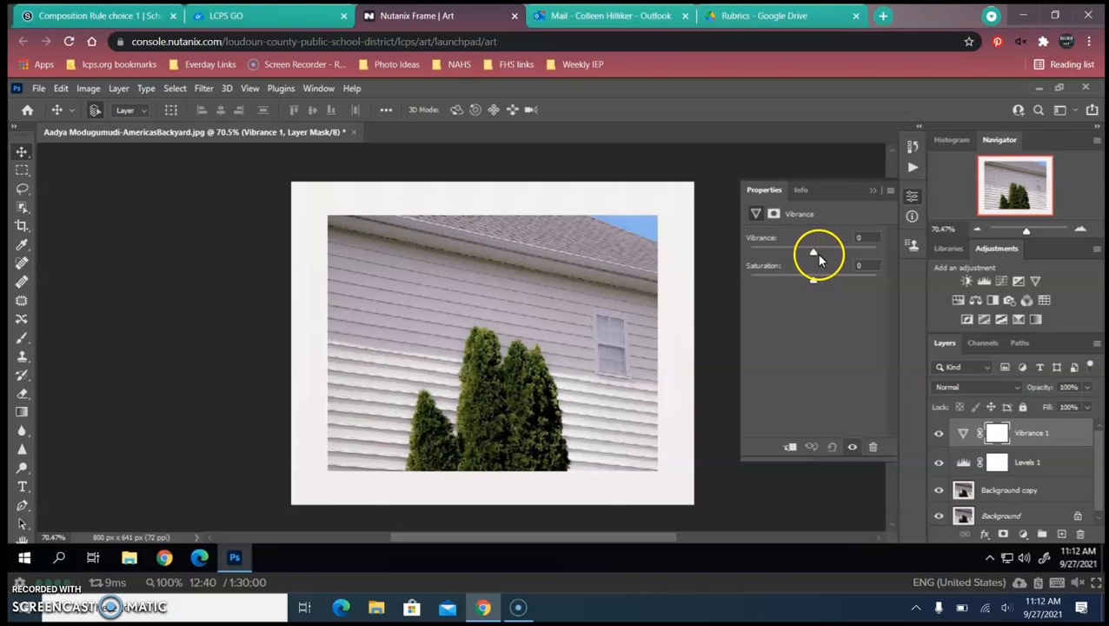
{"action": "left_click_drag", "start_coordinate": [814, 254], "coordinate": [852, 257]}
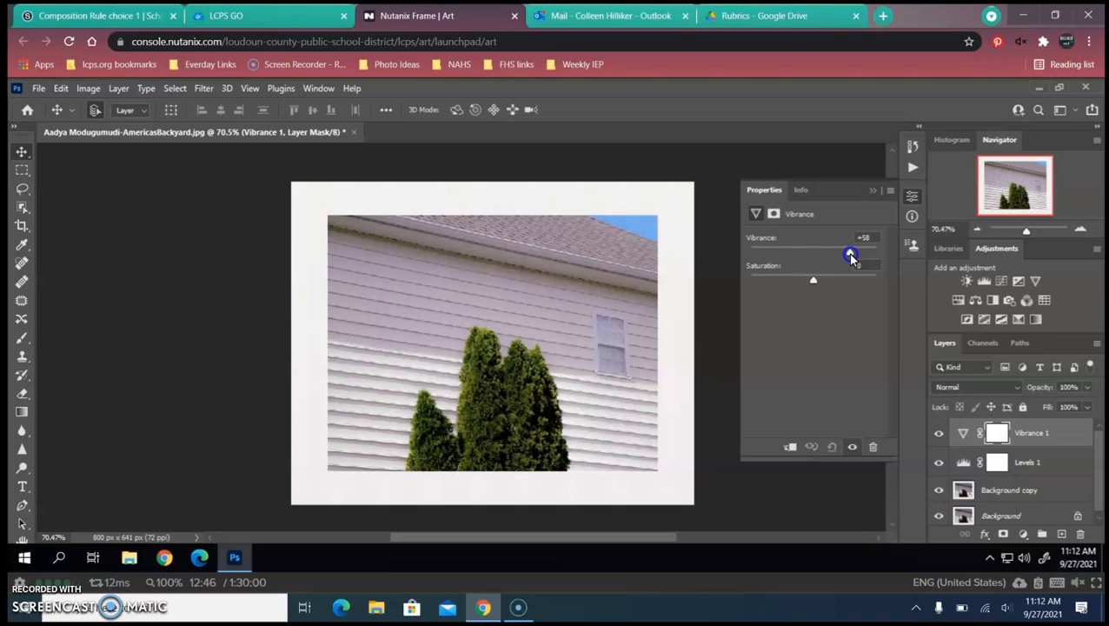
{"action": "left_click_drag", "start_coordinate": [815, 285], "coordinate": [822, 252]}
{"action": "left_click_drag", "start_coordinate": [839, 279], "coordinate": [813, 279]}
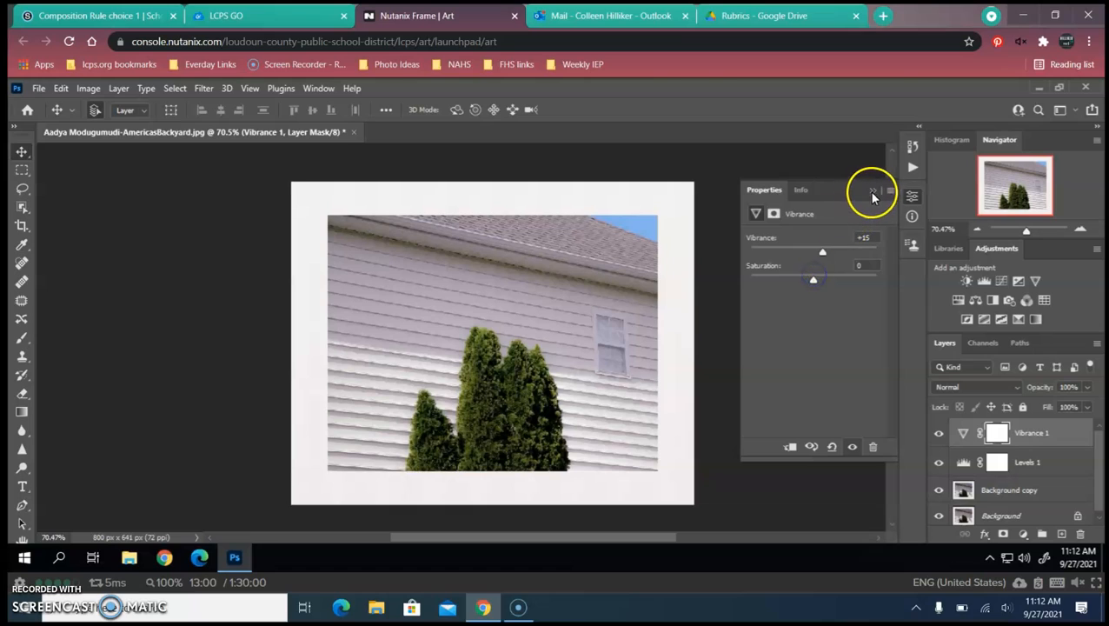
{"action": "left_click", "coordinate": [873, 190]}
- Add a Hue/Saturation layer and shift the Reds hue to -19
{"action": "left_click", "coordinate": [956, 301]}
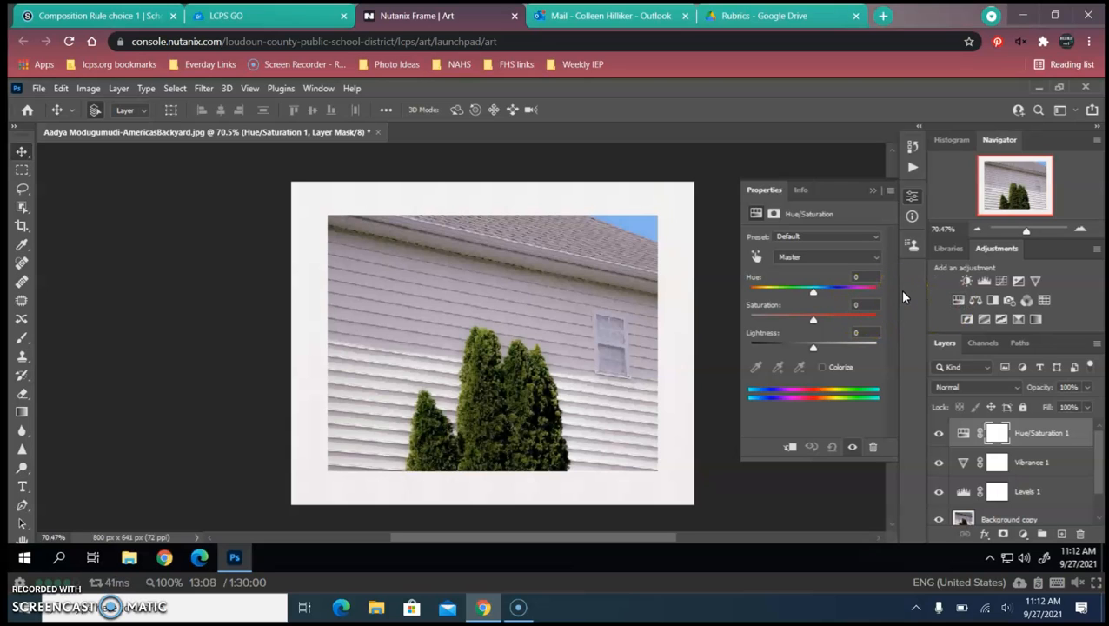
{"action": "left_click", "coordinate": [868, 257]}
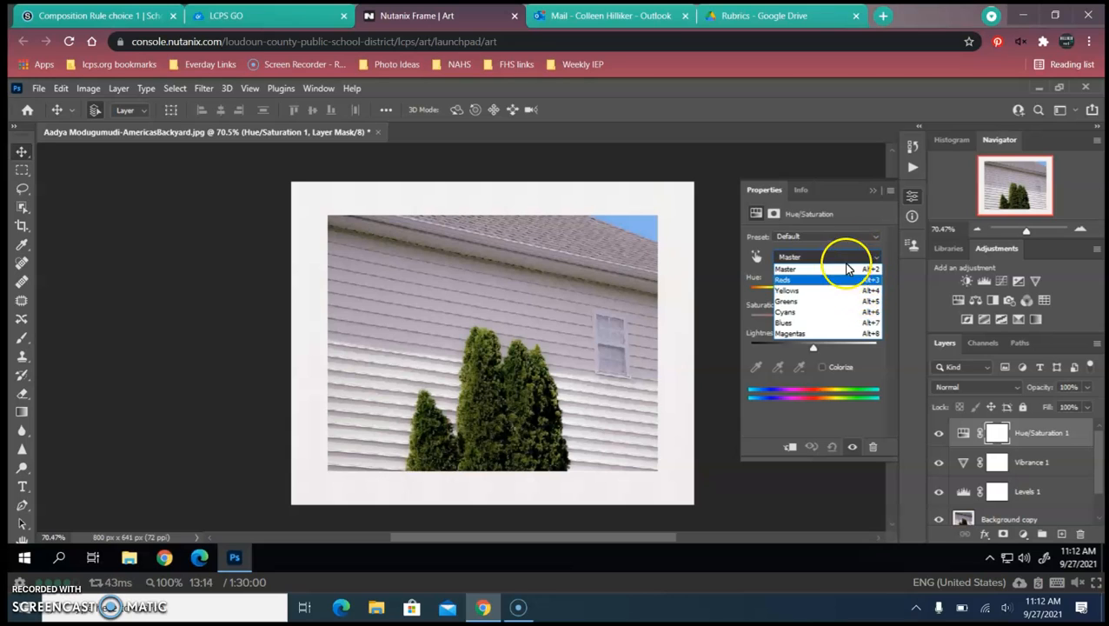
{"action": "left_click", "coordinate": [844, 252]}
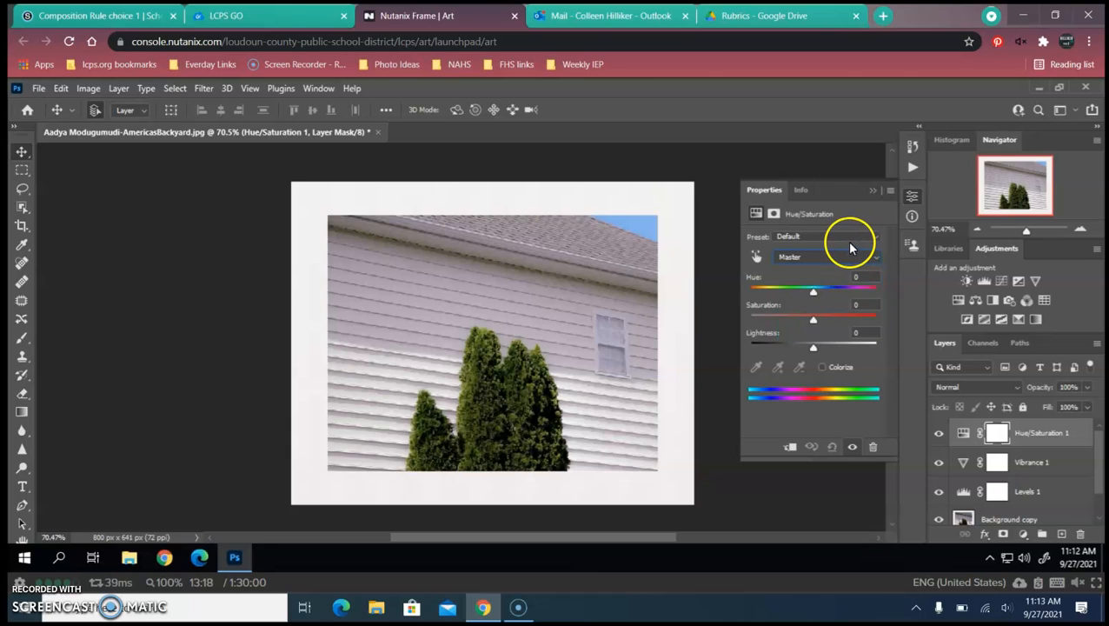
{"action": "left_click", "coordinate": [840, 259]}
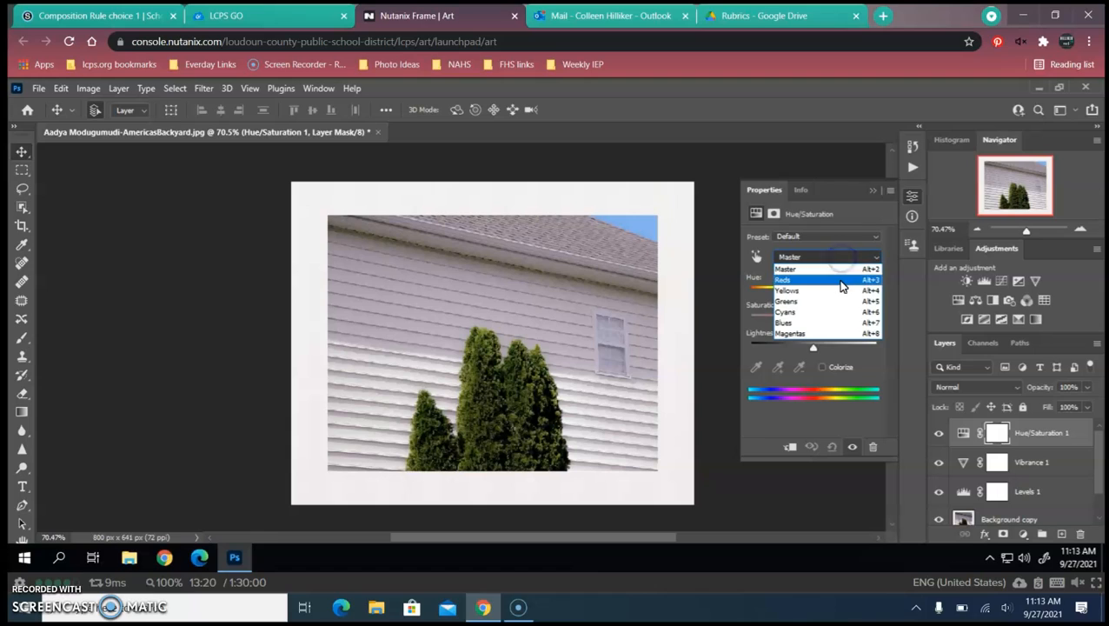
{"action": "left_click", "coordinate": [839, 277]}
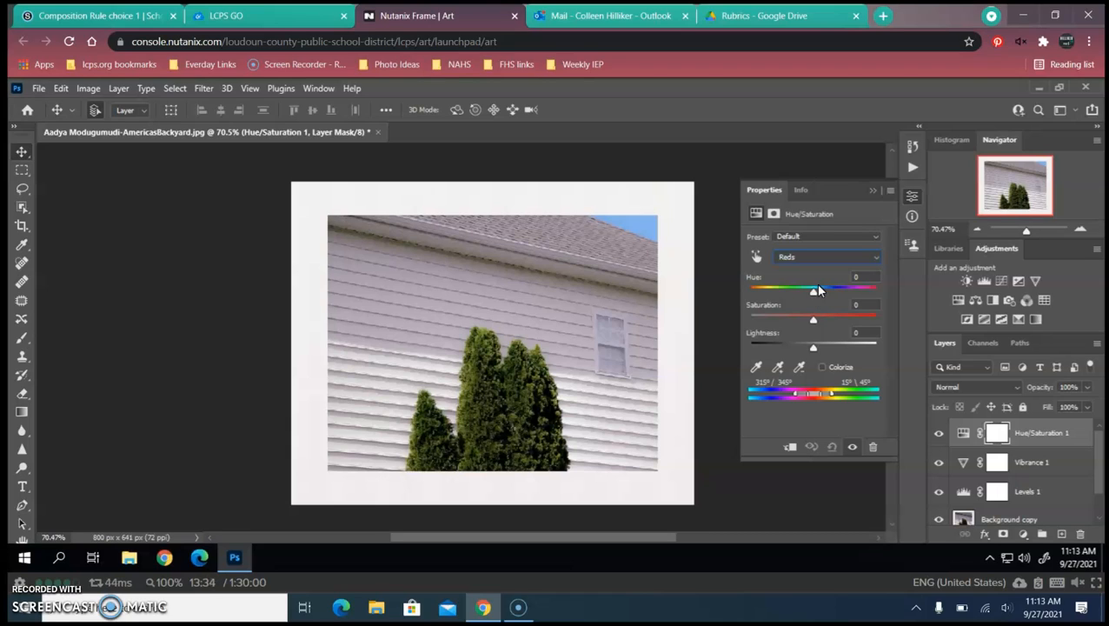
{"action": "mouse_move", "coordinate": [812, 292]}
{"action": "left_mouse_down"}
{"action": "mouse_move", "coordinate": [770, 292]}
{"action": "mouse_move", "coordinate": [815, 298]}
{"action": "left_mouse_up"}
- Switch to the Greens range and shift its hue to -124
{"action": "left_click", "coordinate": [819, 259]}
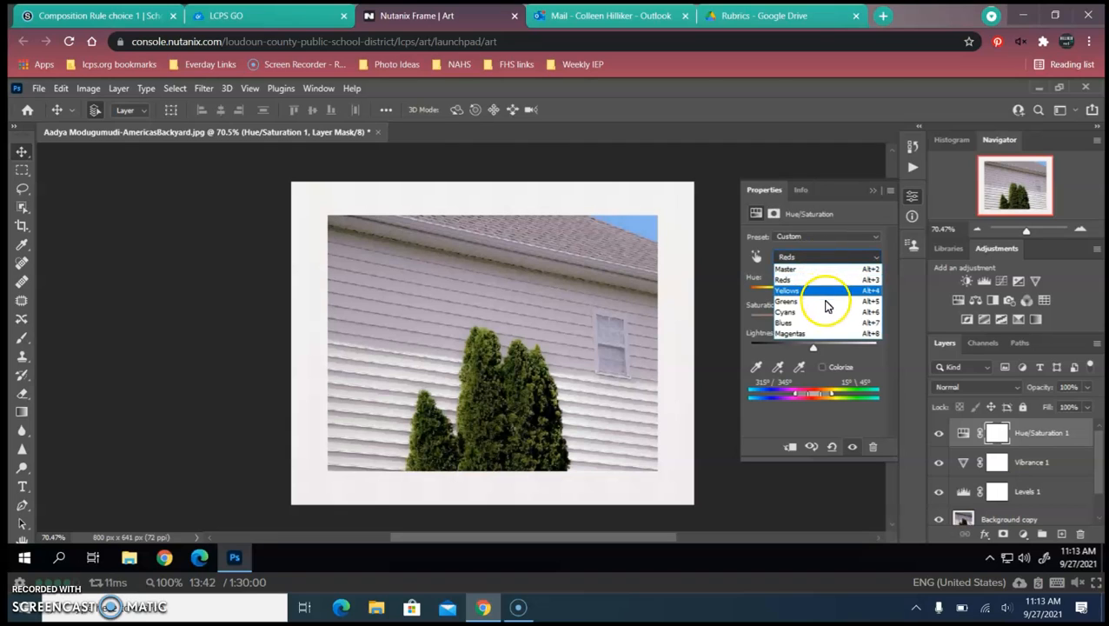
{"action": "left_click", "coordinate": [825, 302]}
{"action": "left_click", "coordinate": [811, 296]}
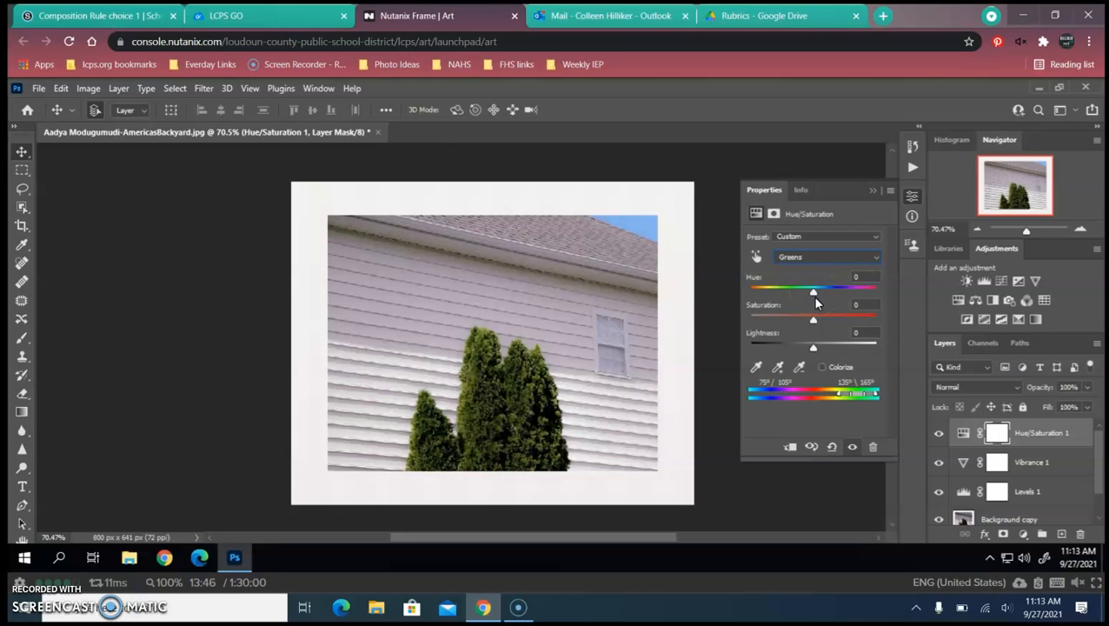
{"action": "left_click_drag", "start_coordinate": [814, 296], "coordinate": [791, 289]}
{"action": "left_click", "coordinate": [822, 254]}
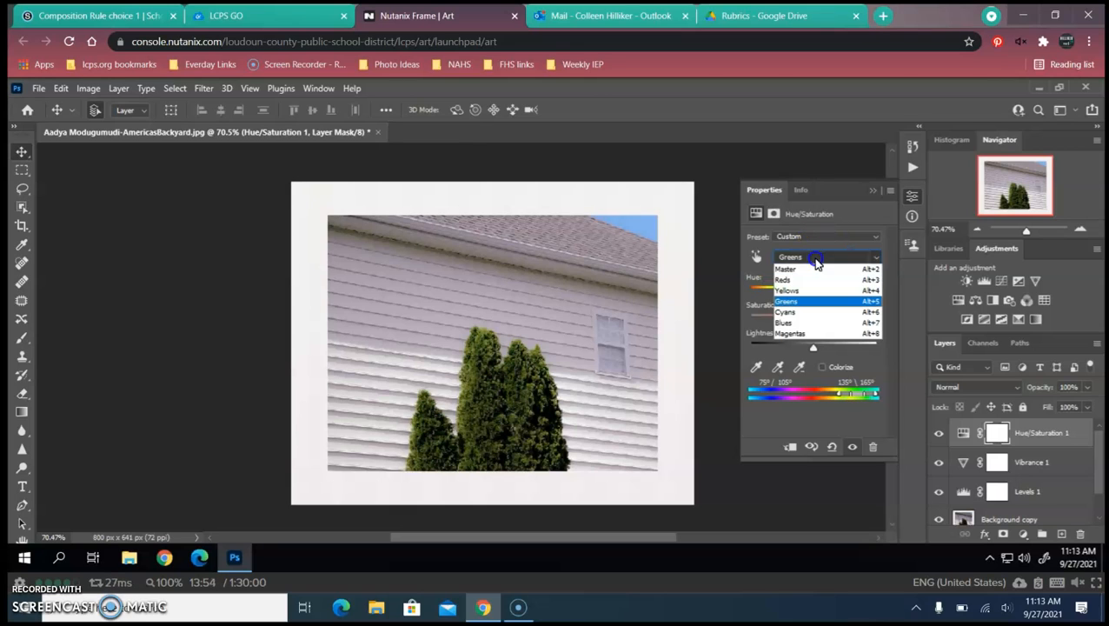